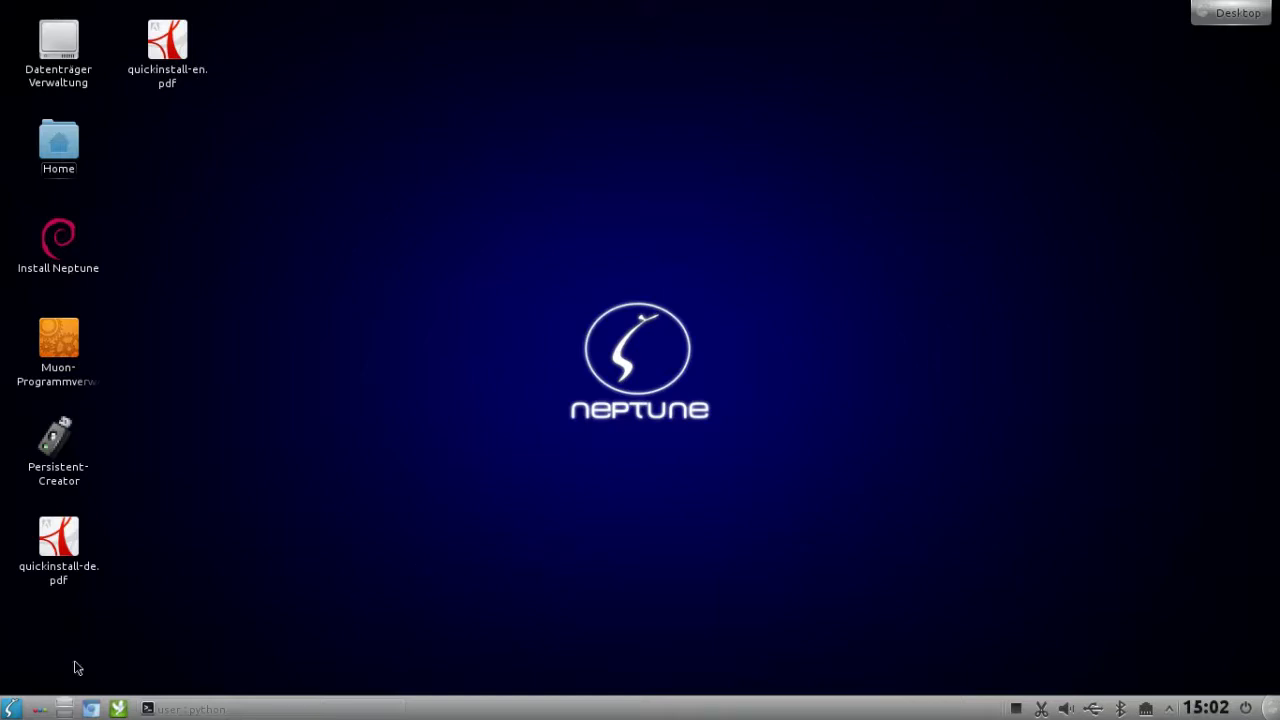
- Look over the application launcher's context options and browse its program categories, such as Debian and Multimedia
right_click(12, 713)
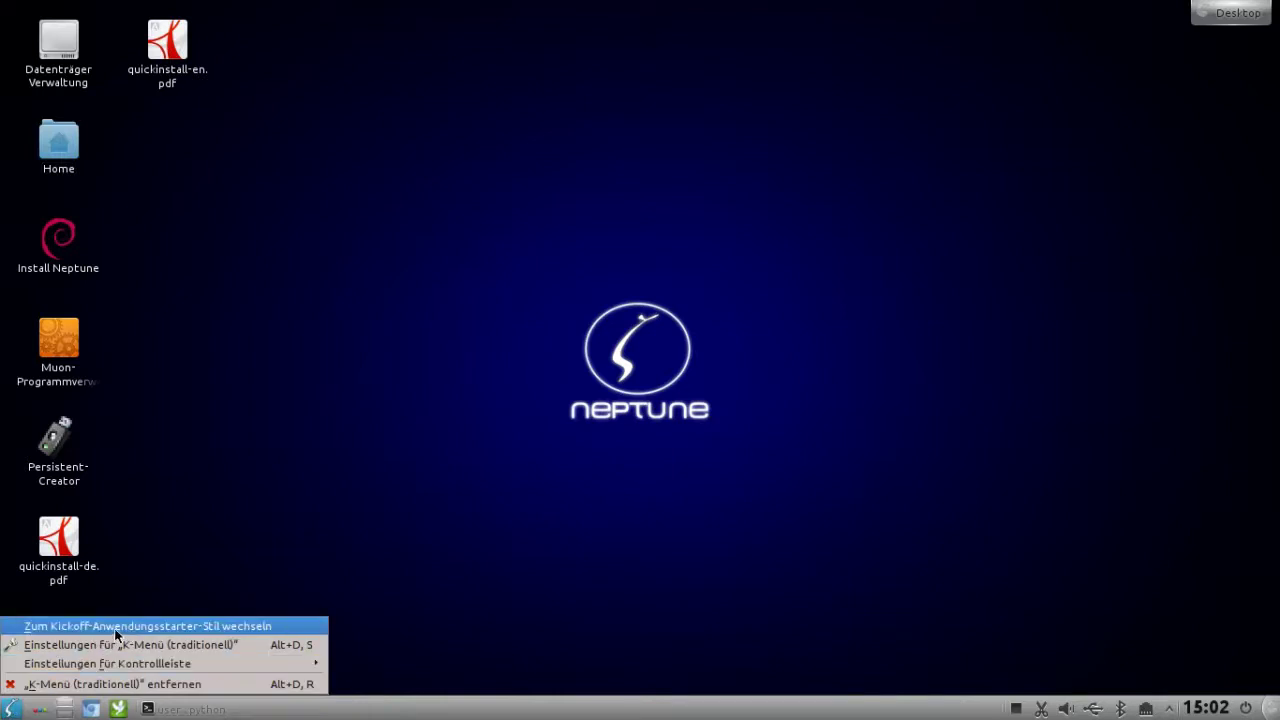
click(195, 577)
click(18, 712)
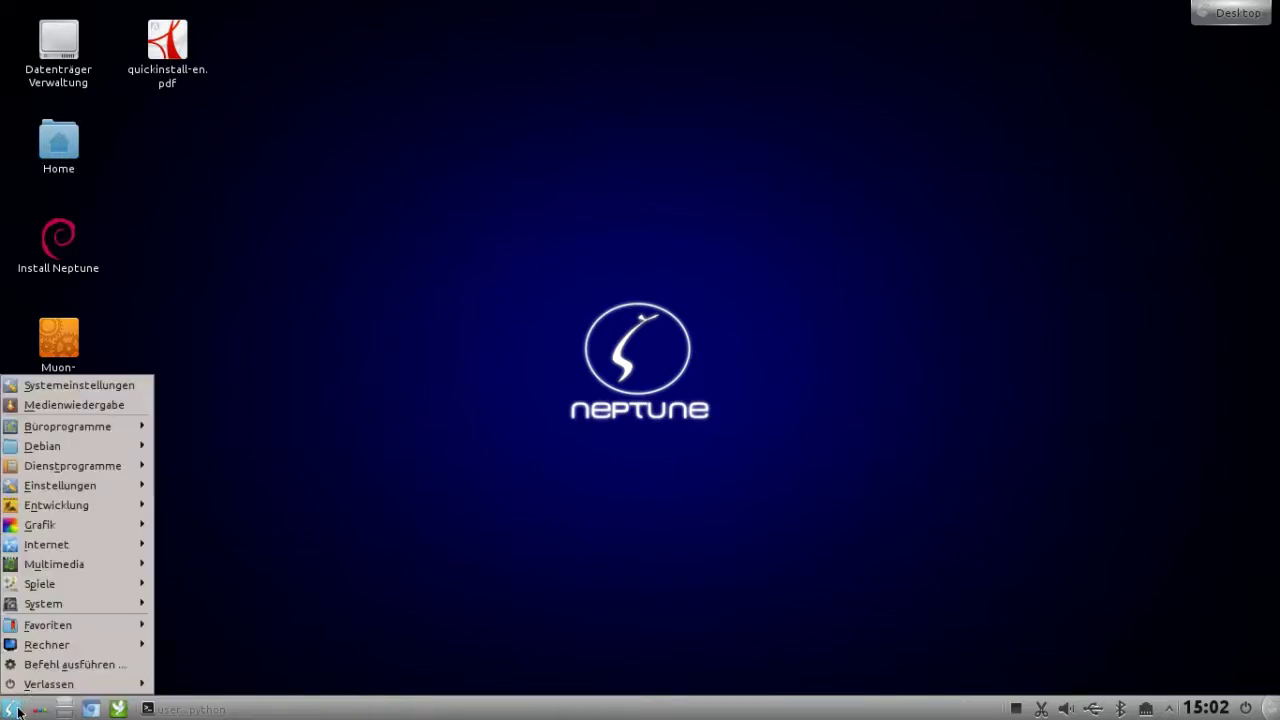
mouse_move(117, 427)
mouse_move(98, 517)
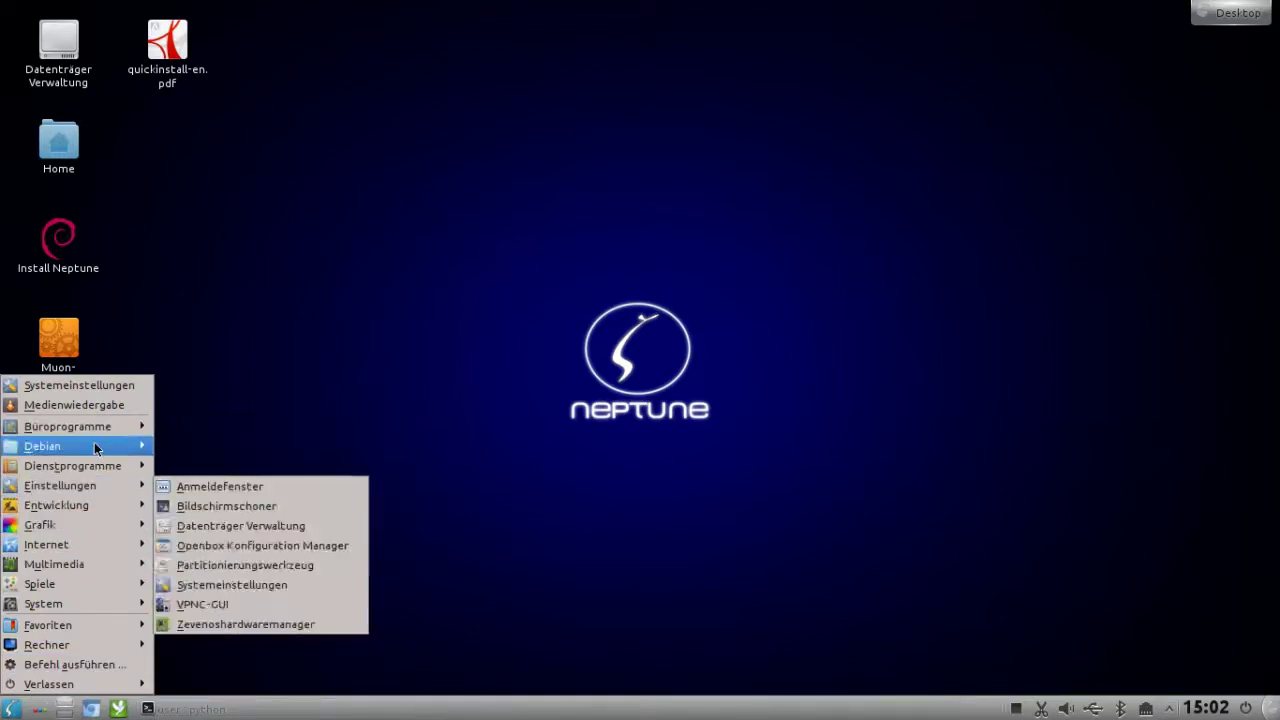
mouse_move(88, 553)
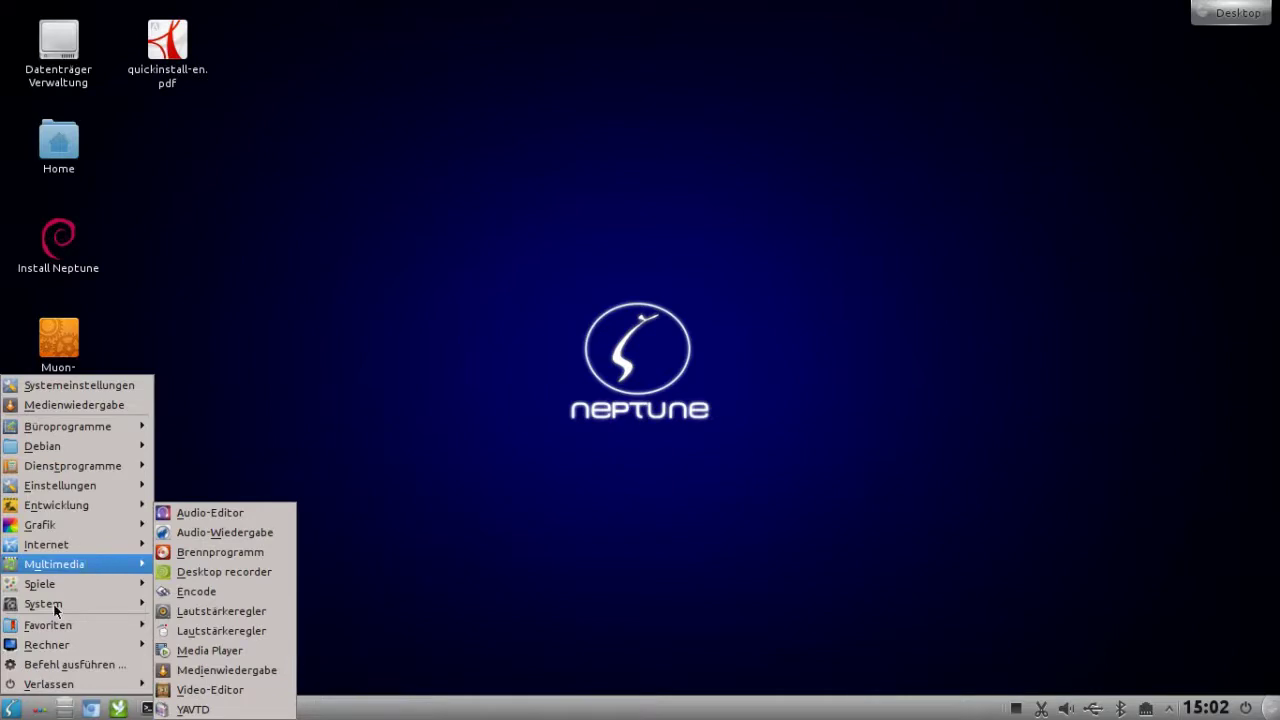
- Open the settings for K-Menü (traditionell) and compare the listed view entries with the launcher's Rechner submenu
right_click(9, 707)
click(106, 644)
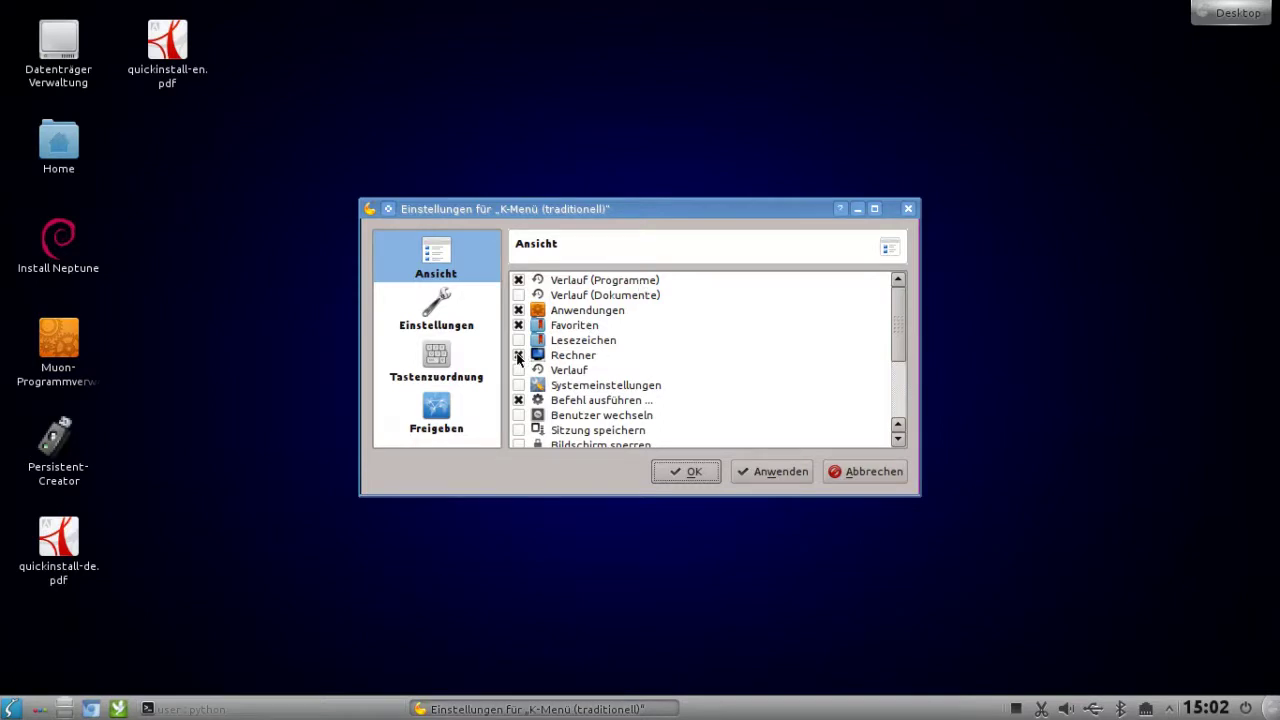
click(12, 708)
mouse_move(76, 645)
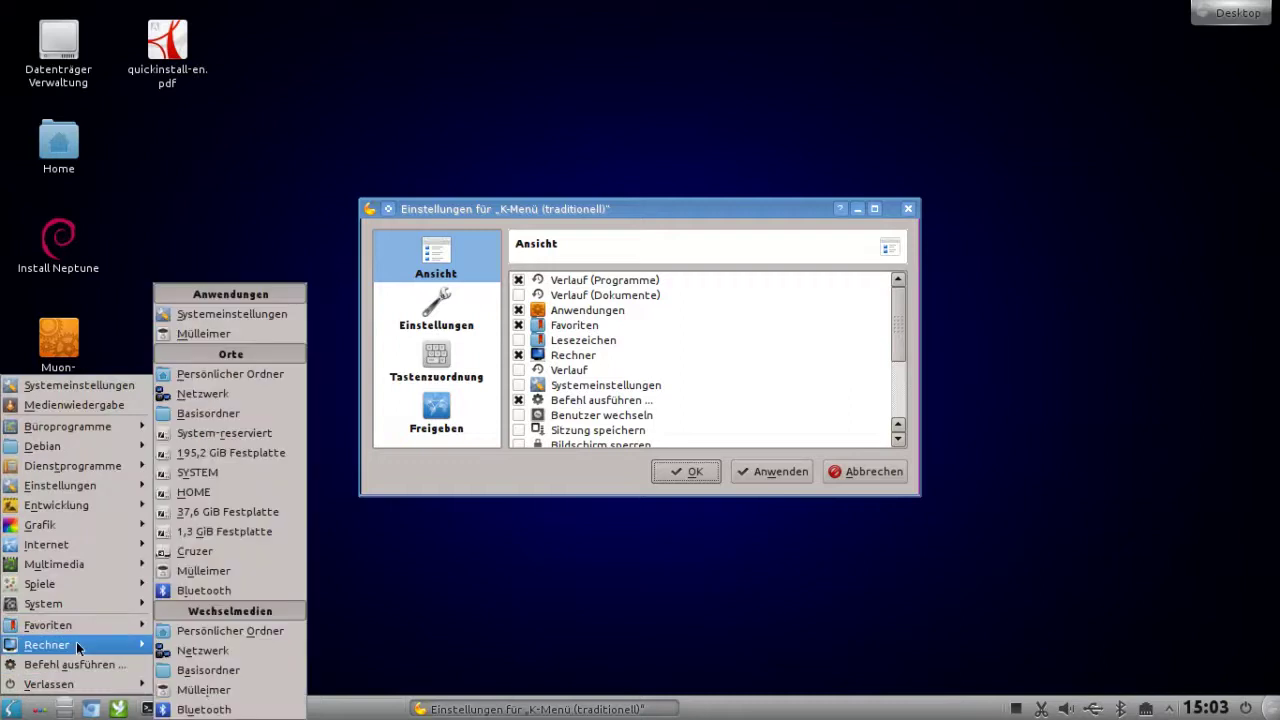
key(Escape)
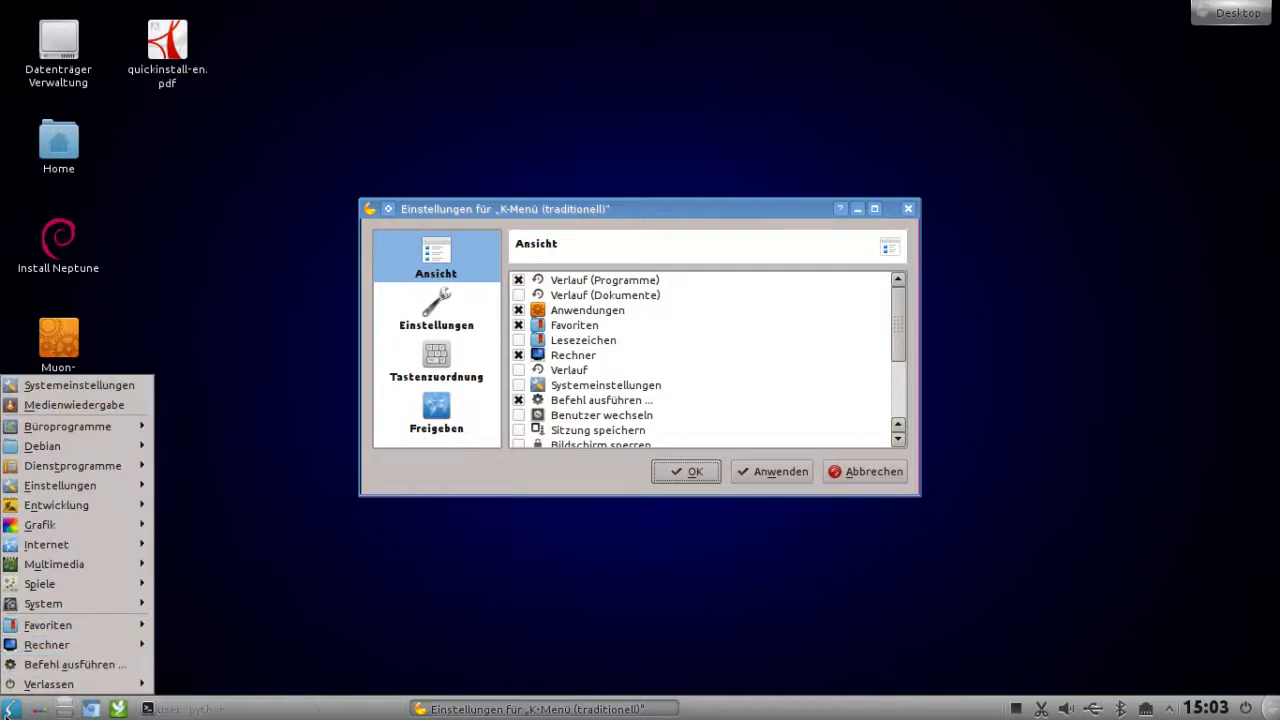
key(Escape)
- Set the launcher's entry format to Name (Beschreibung) and apply the change
click(438, 310)
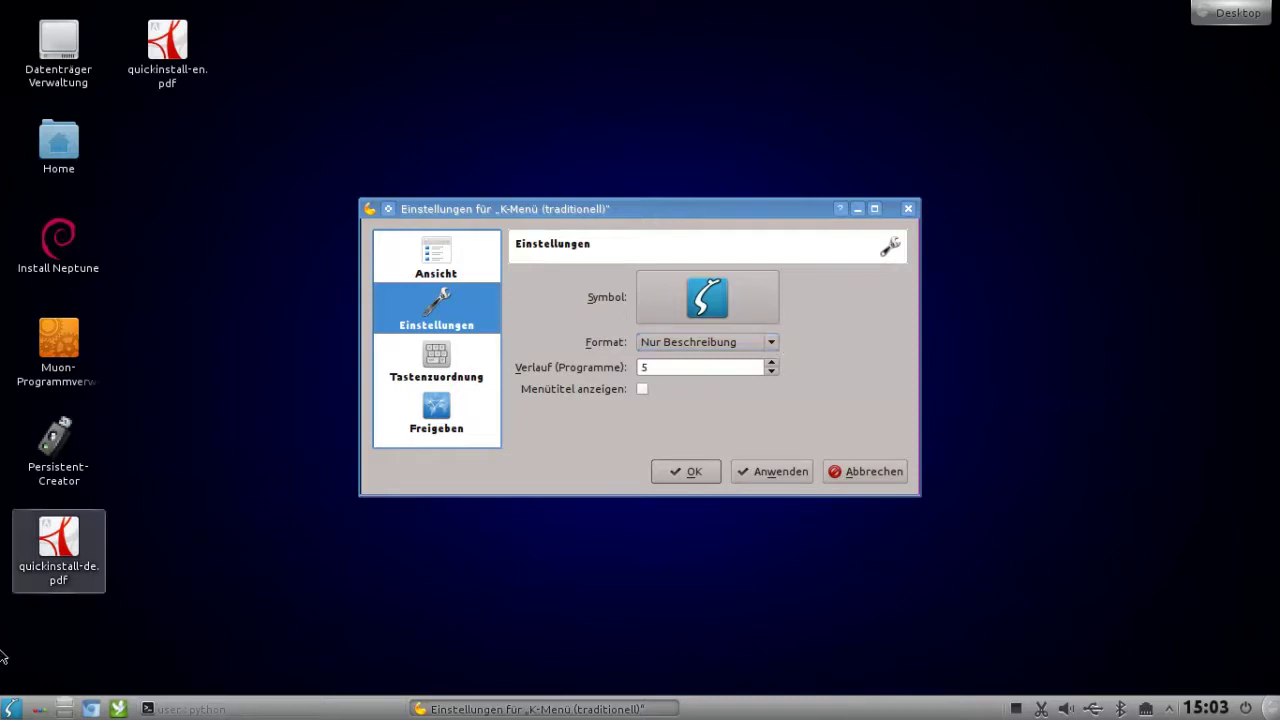
click(12, 708)
mouse_move(104, 522)
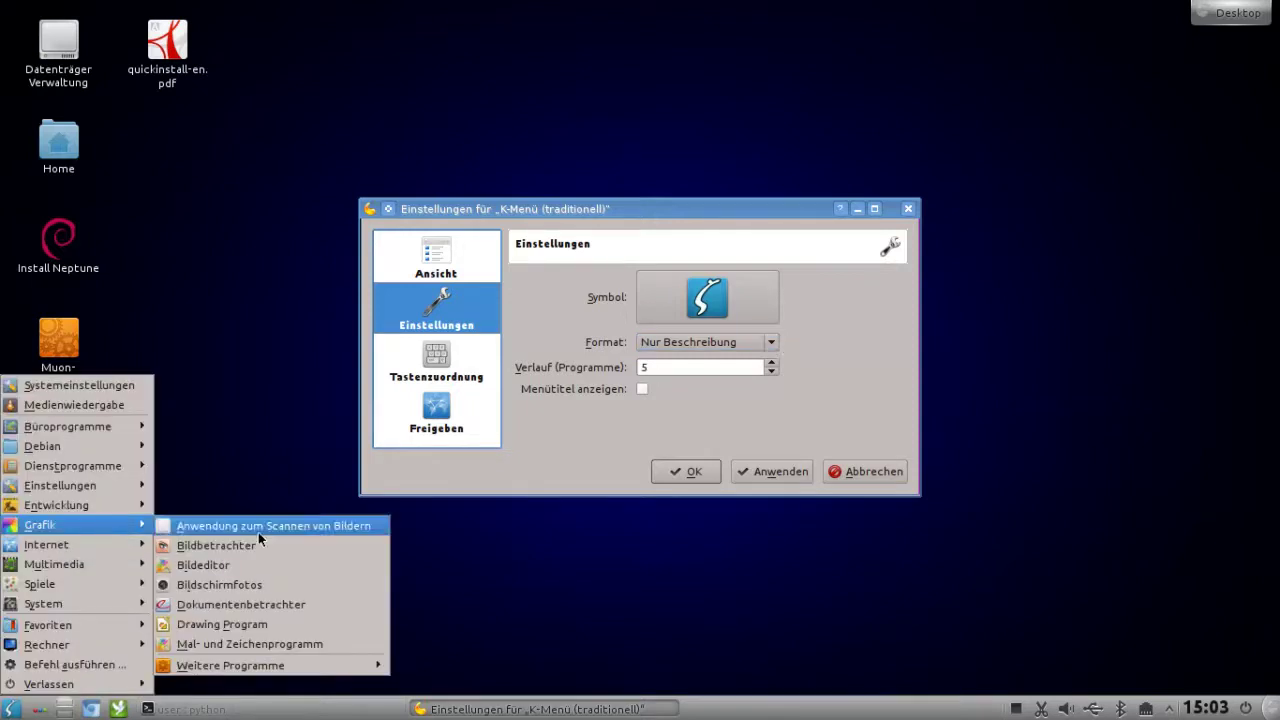
click(774, 345)
click(773, 343)
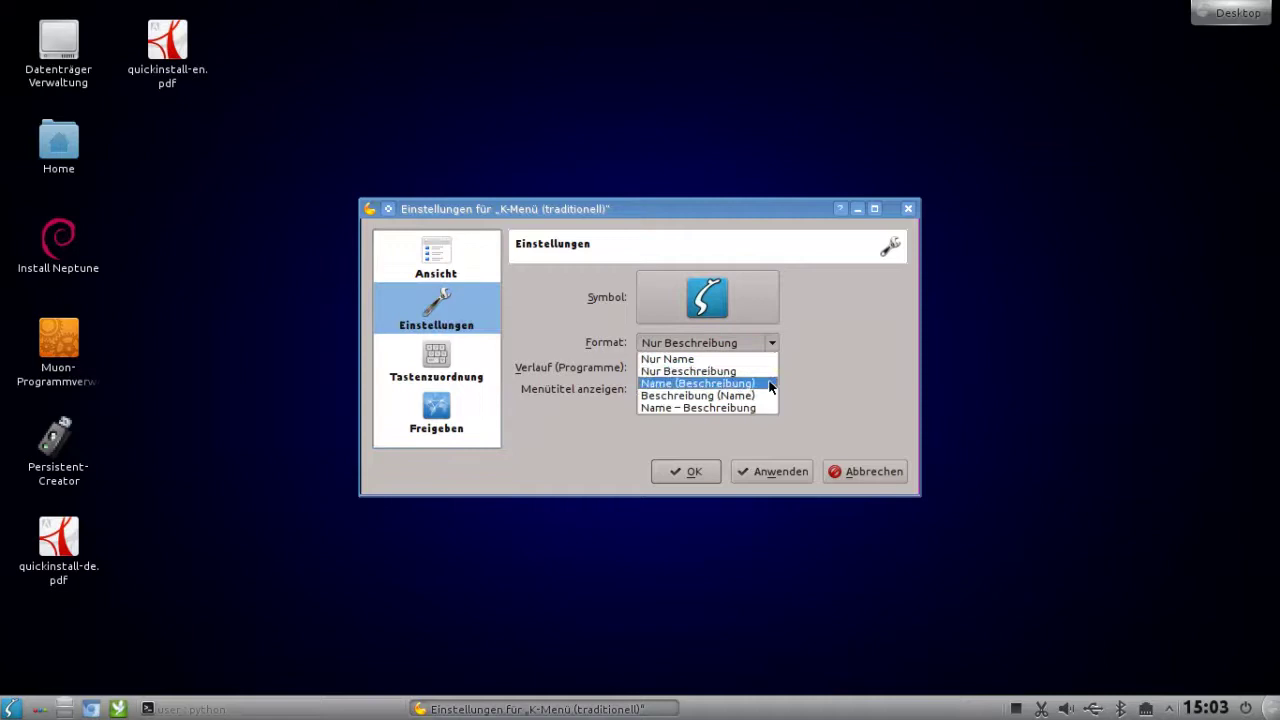
click(770, 384)
click(770, 471)
- Check the new entry format in the launcher's Grafik submenu, then accept and close the launcher settings
click(12, 708)
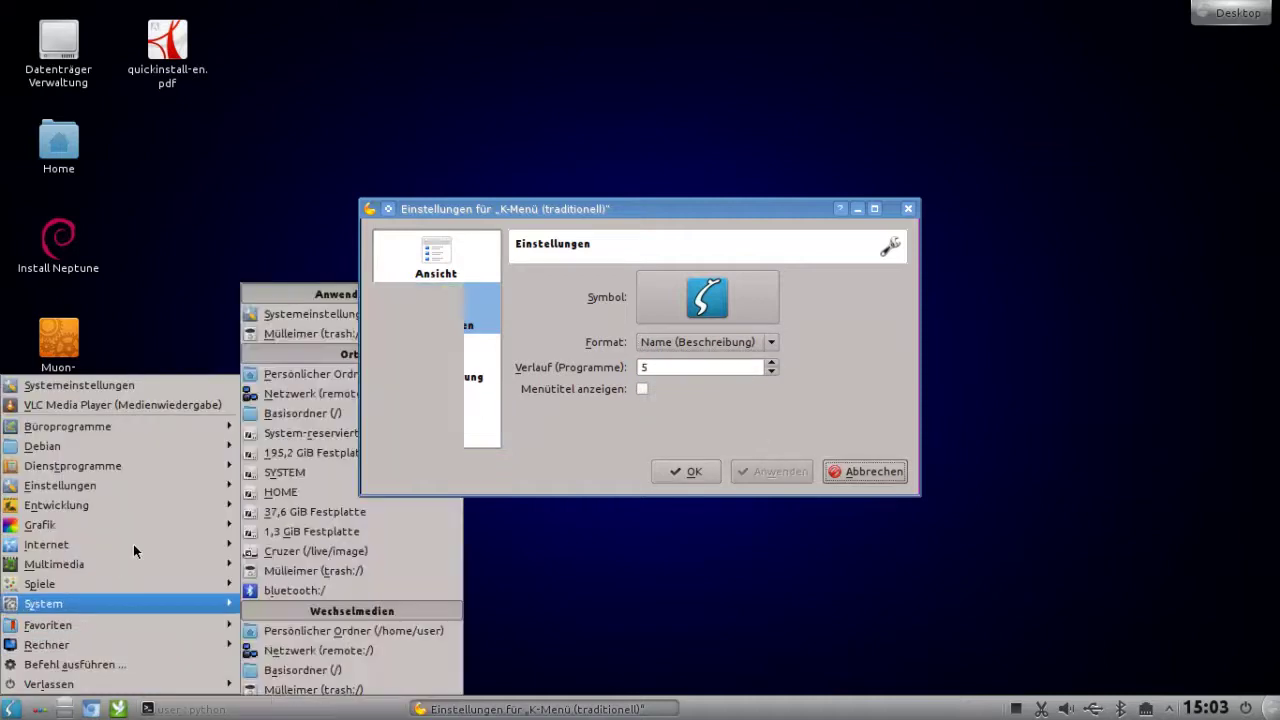
mouse_move(130, 544)
mouse_move(200, 525)
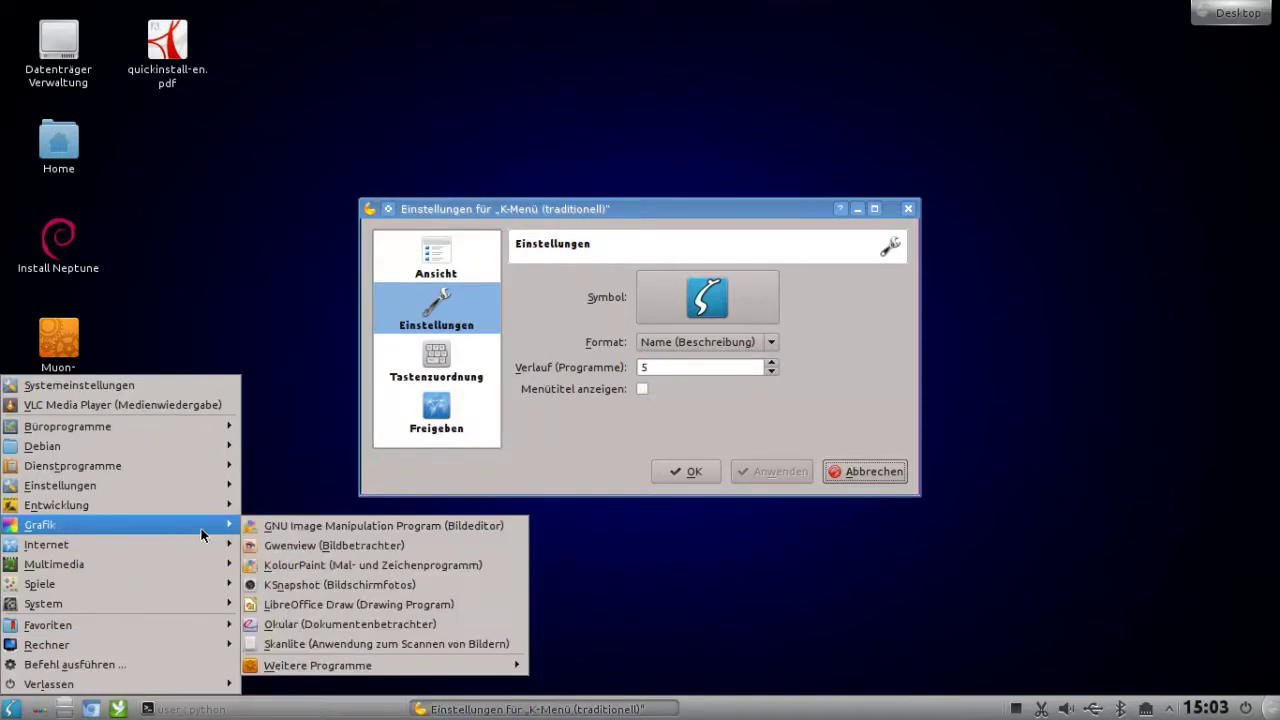
click(570, 469)
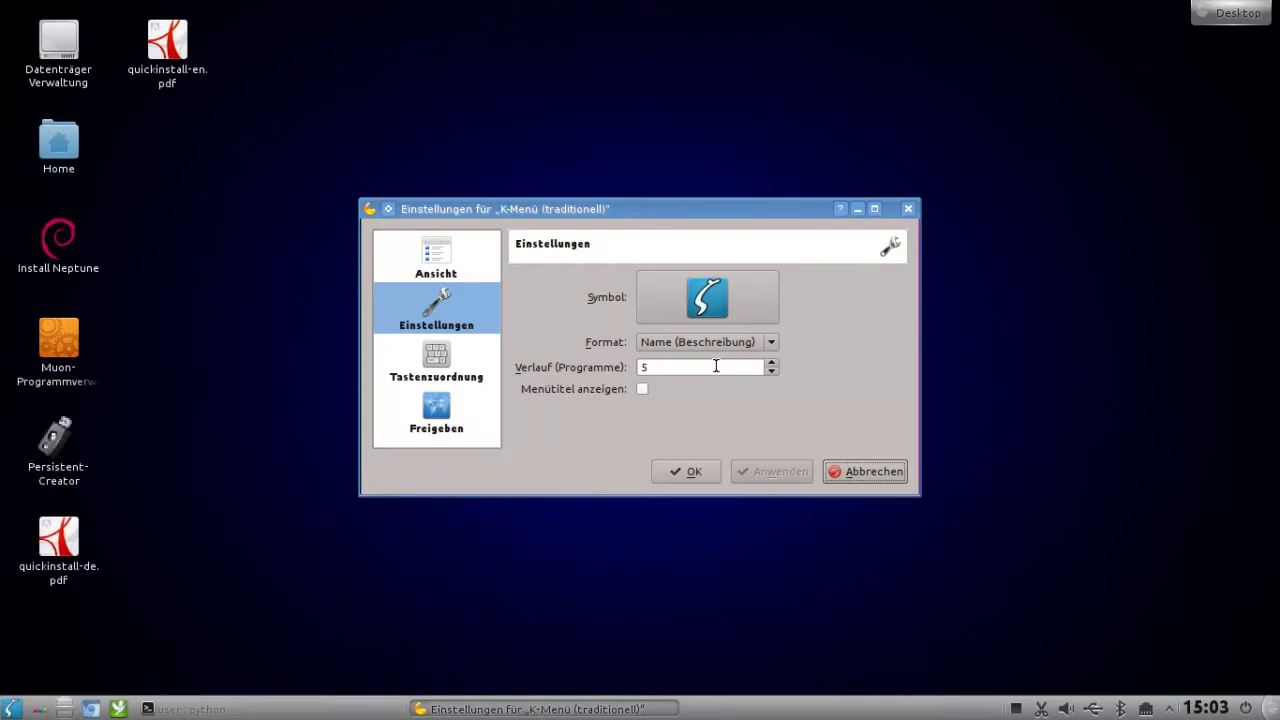
click(697, 466)
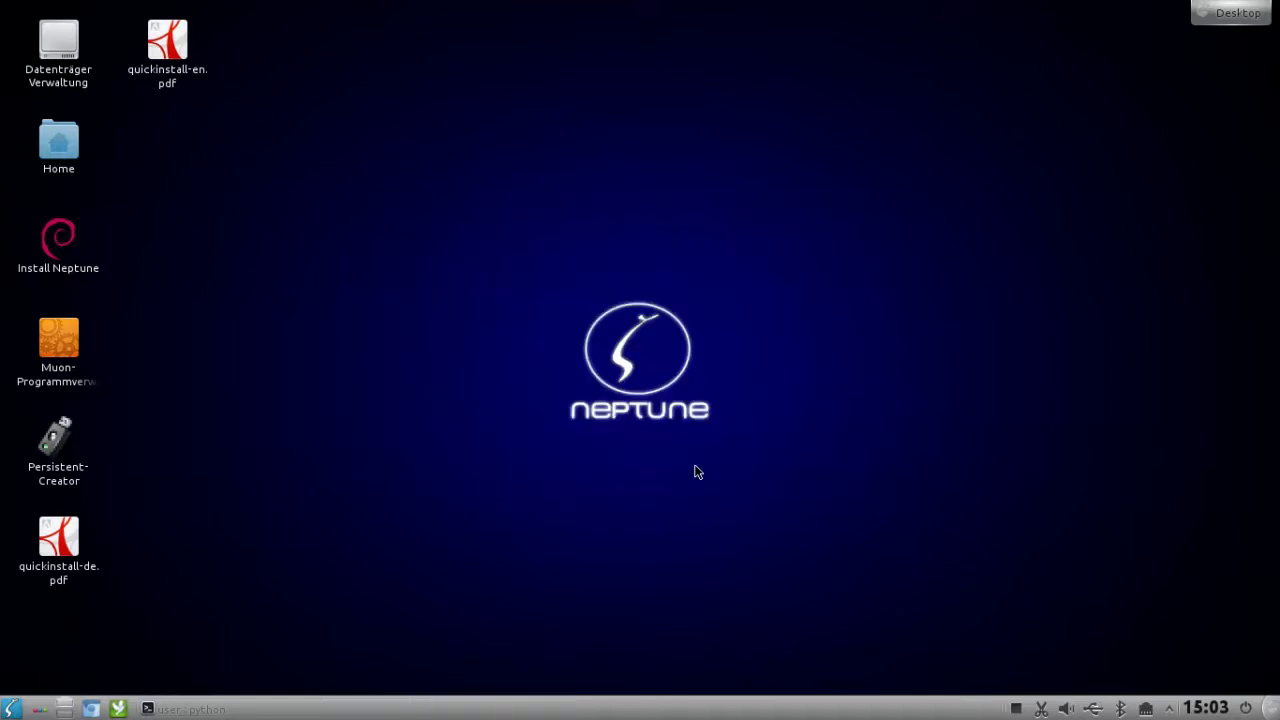
- Review the desktop folder view's layout choices and Ort settings, then close the dialog without changes
right_click(339, 289)
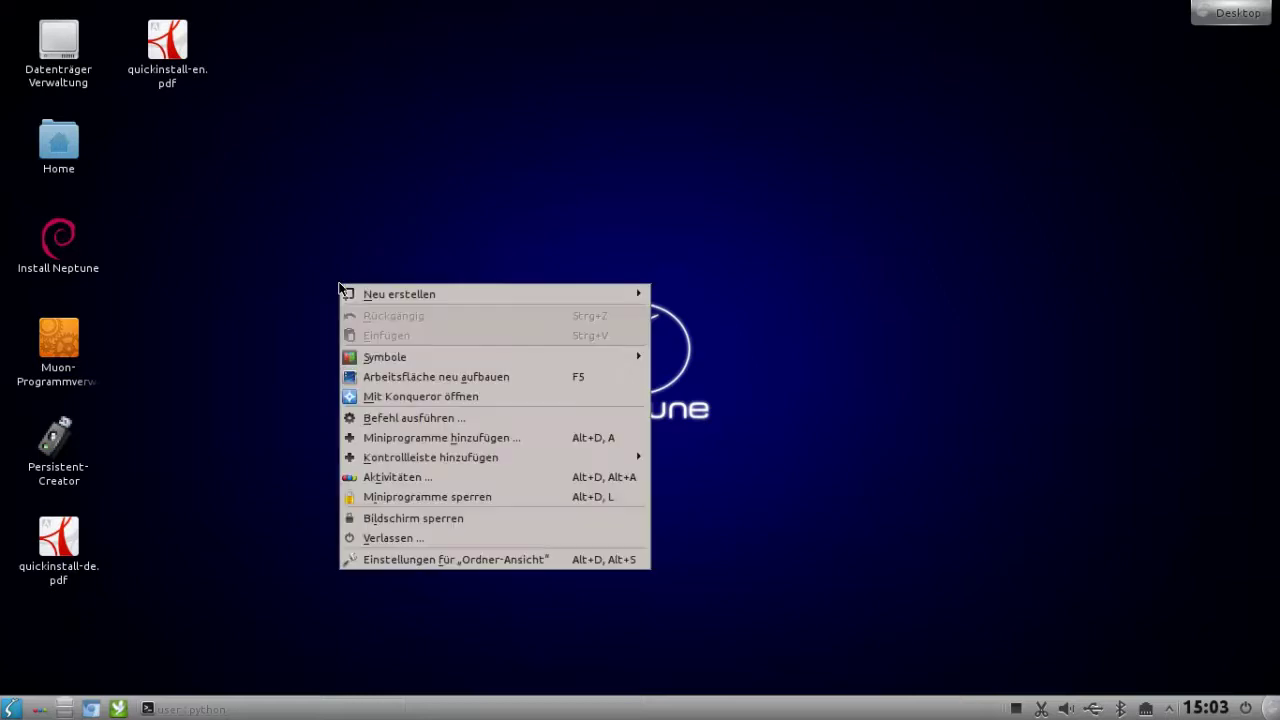
click(433, 559)
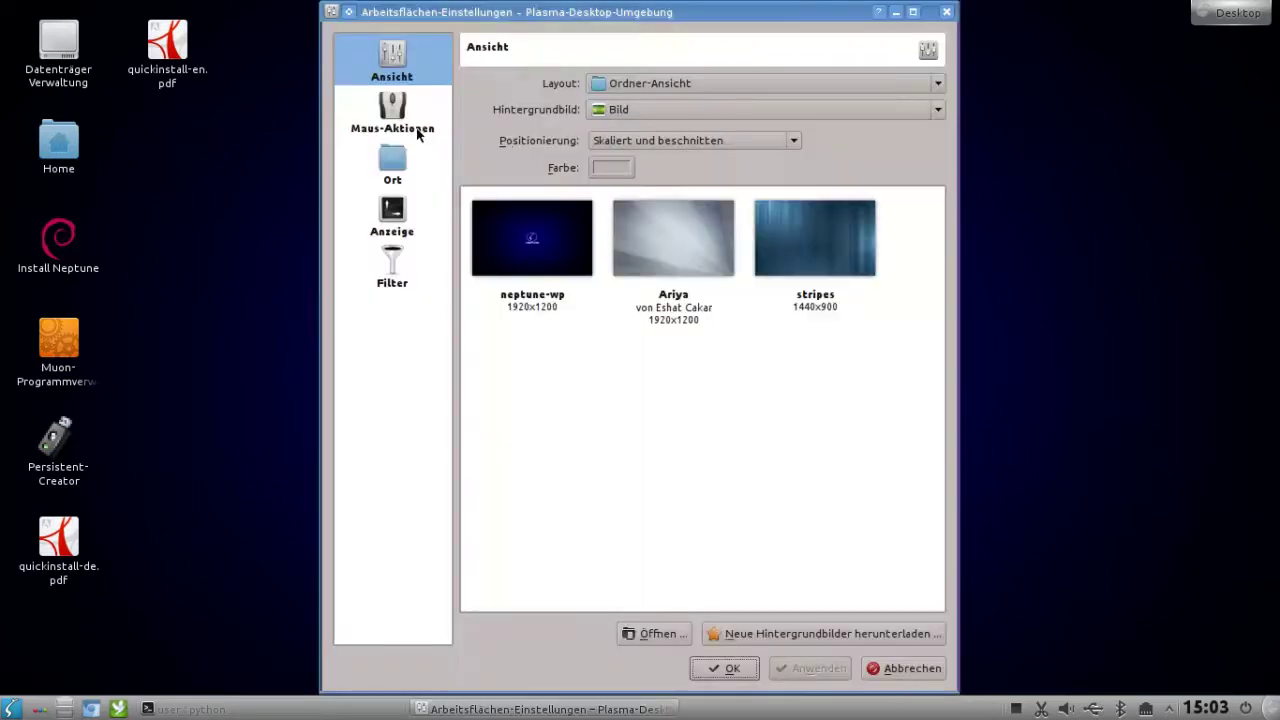
click(666, 86)
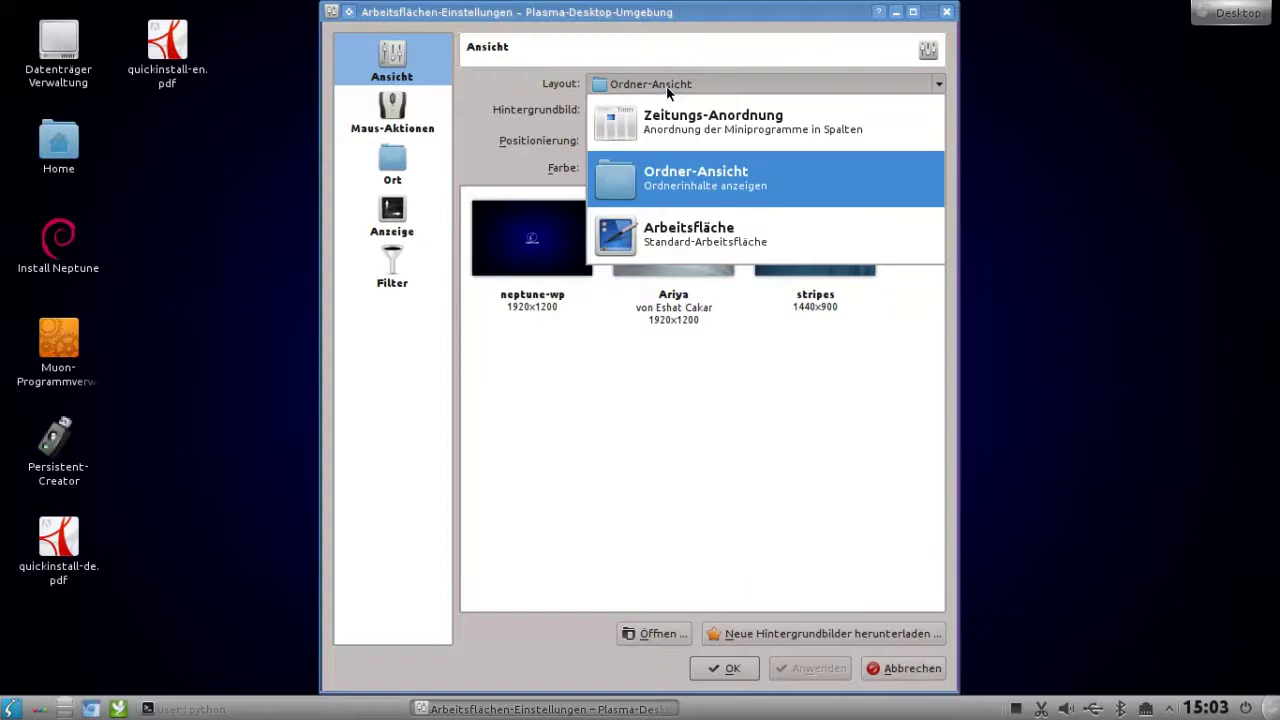
click(519, 94)
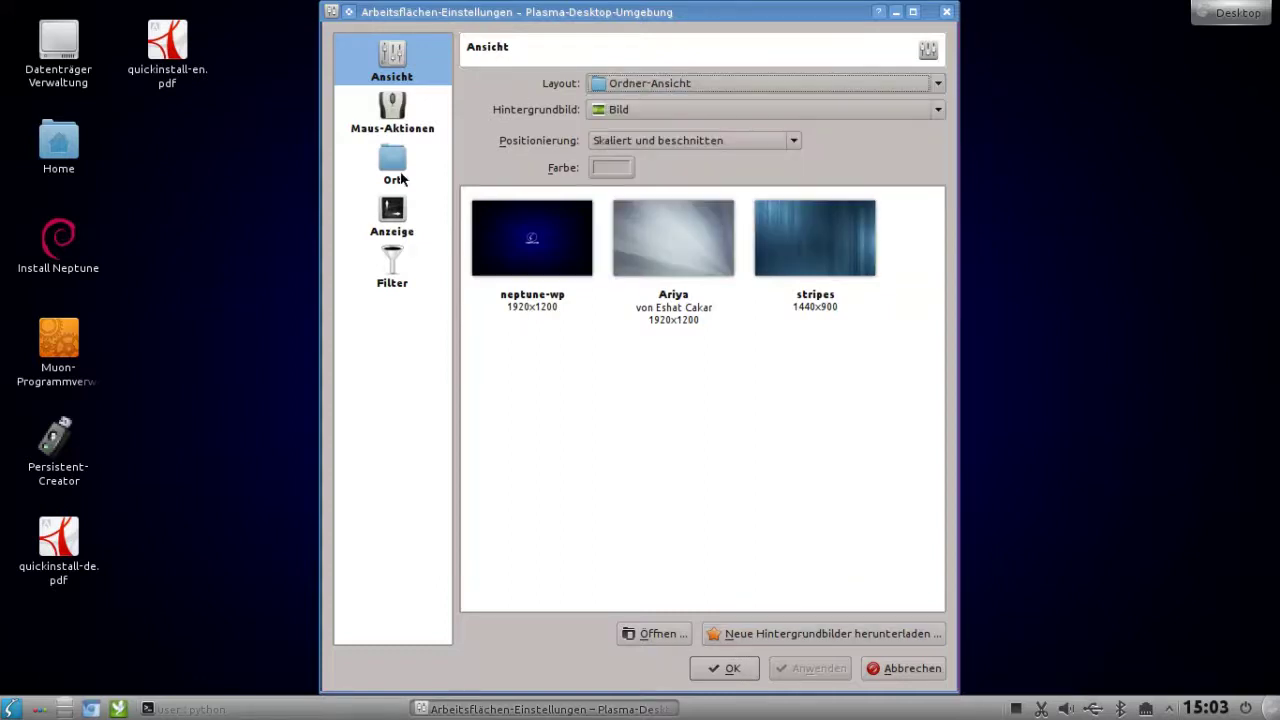
click(383, 168)
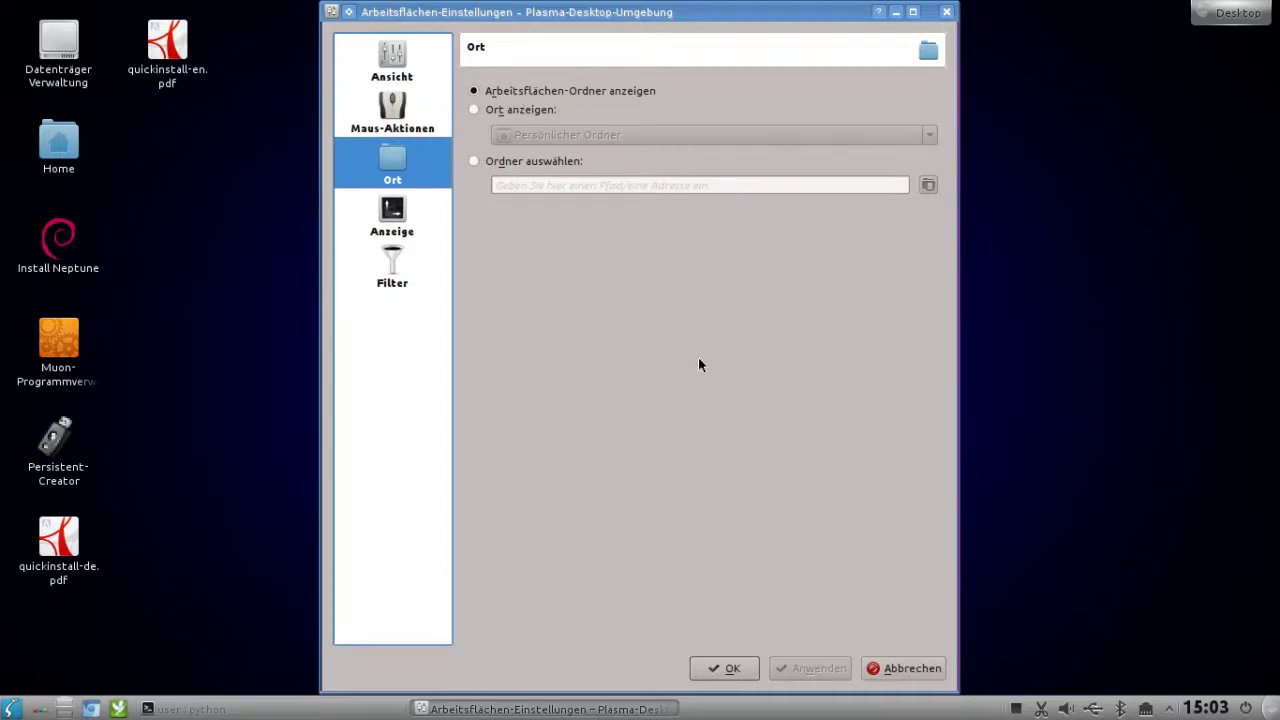
click(887, 669)
- Open Systemeinstellungen and review the widget style and its Feineinstellungen under Erscheinungsbild von Anwendungen
click(10, 709)
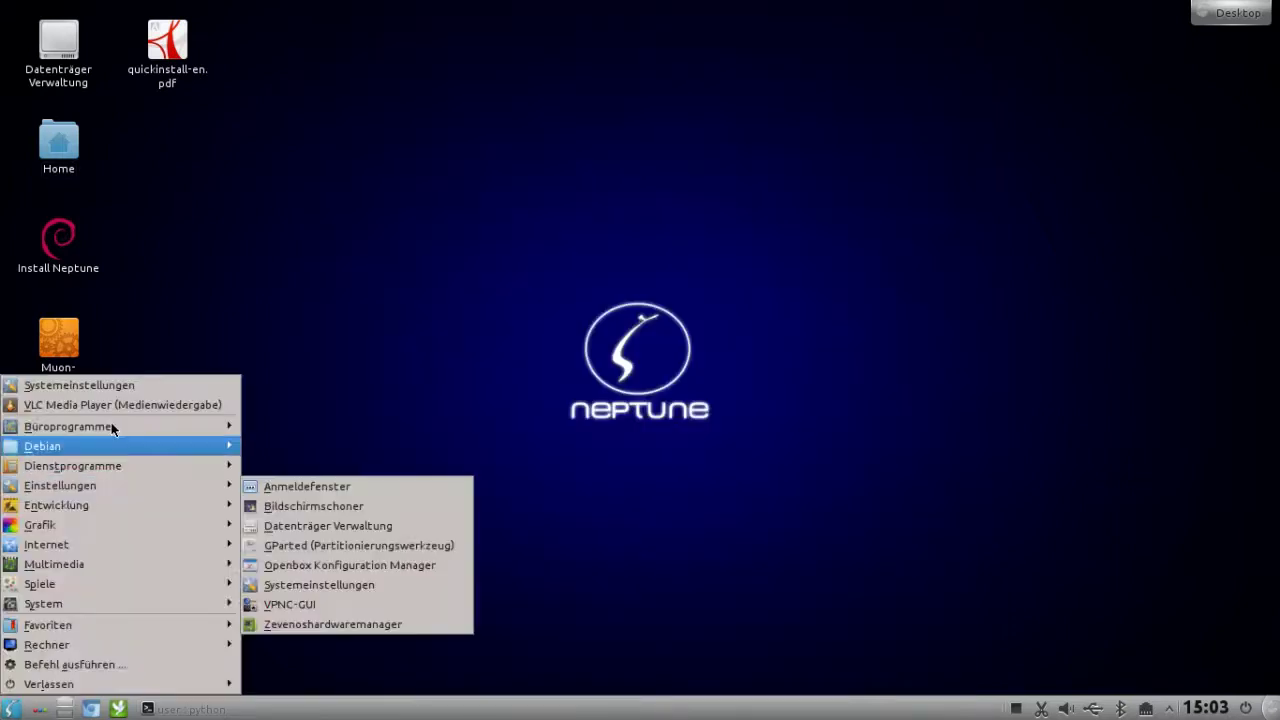
click(113, 389)
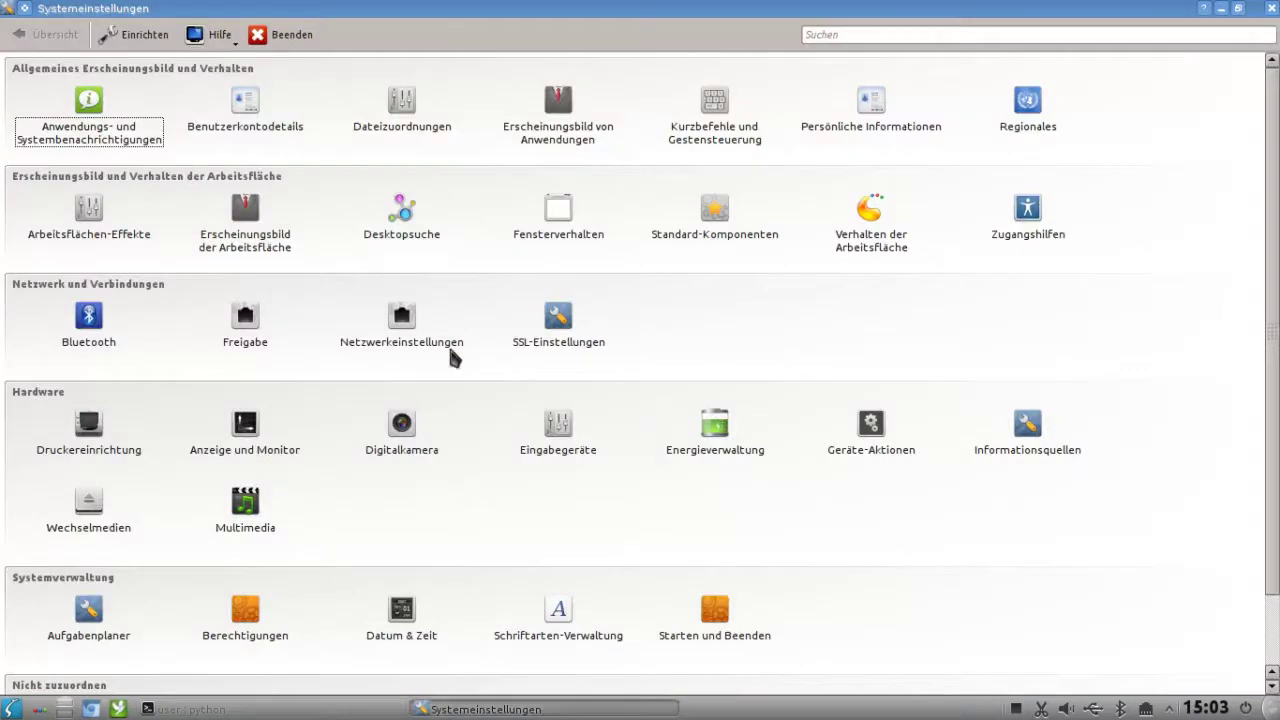
click(551, 135)
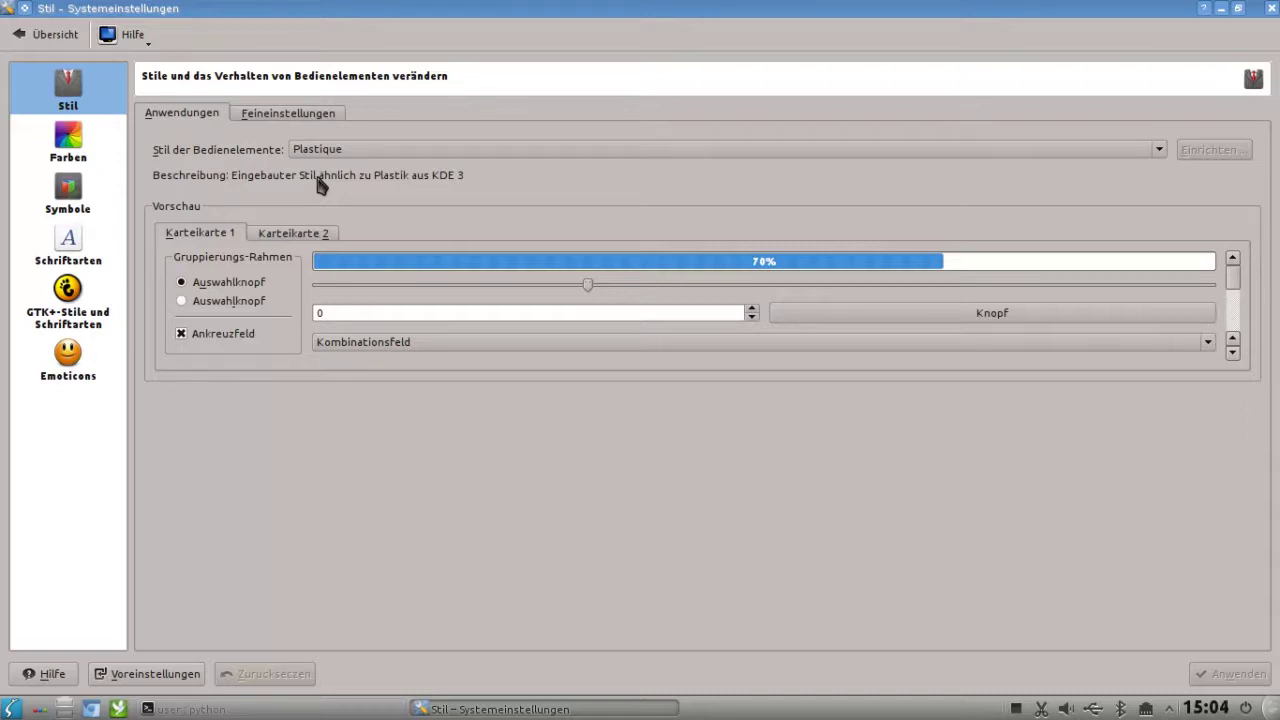
click(294, 115)
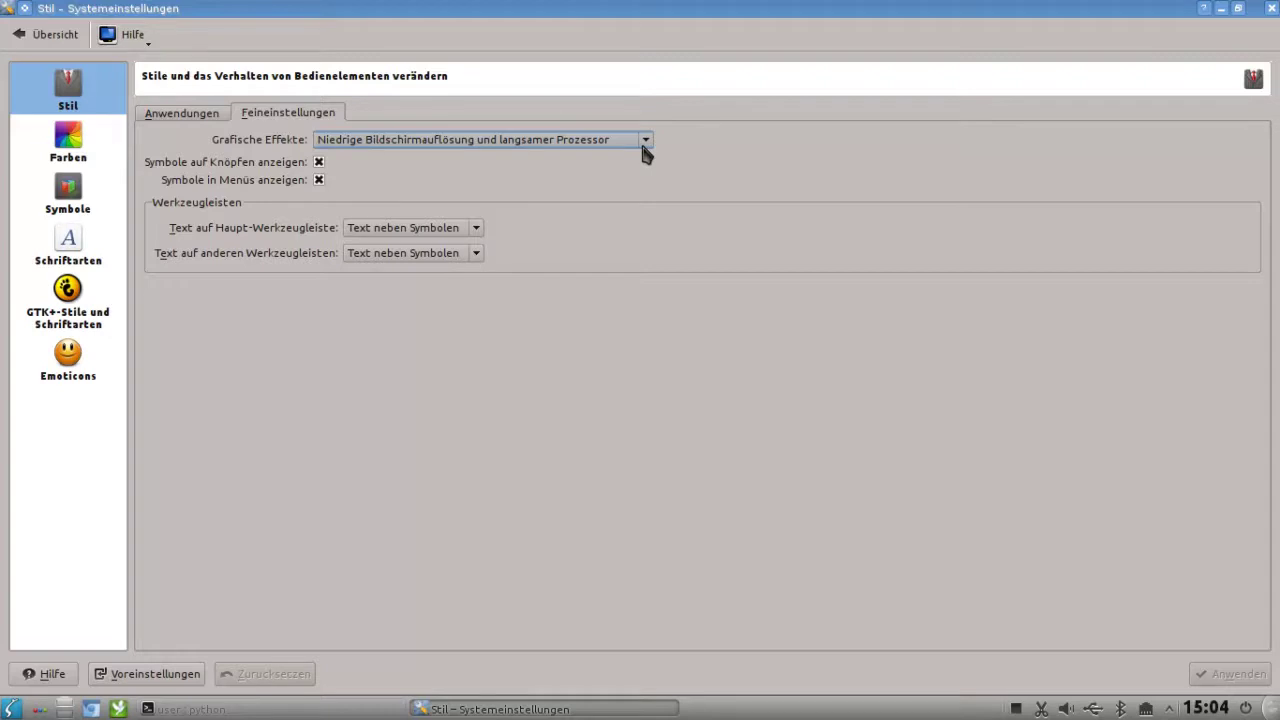
- Search the downloadable icon themes for "crystal" in the Symbole settings, then close the download dialog
click(93, 204)
click(314, 630)
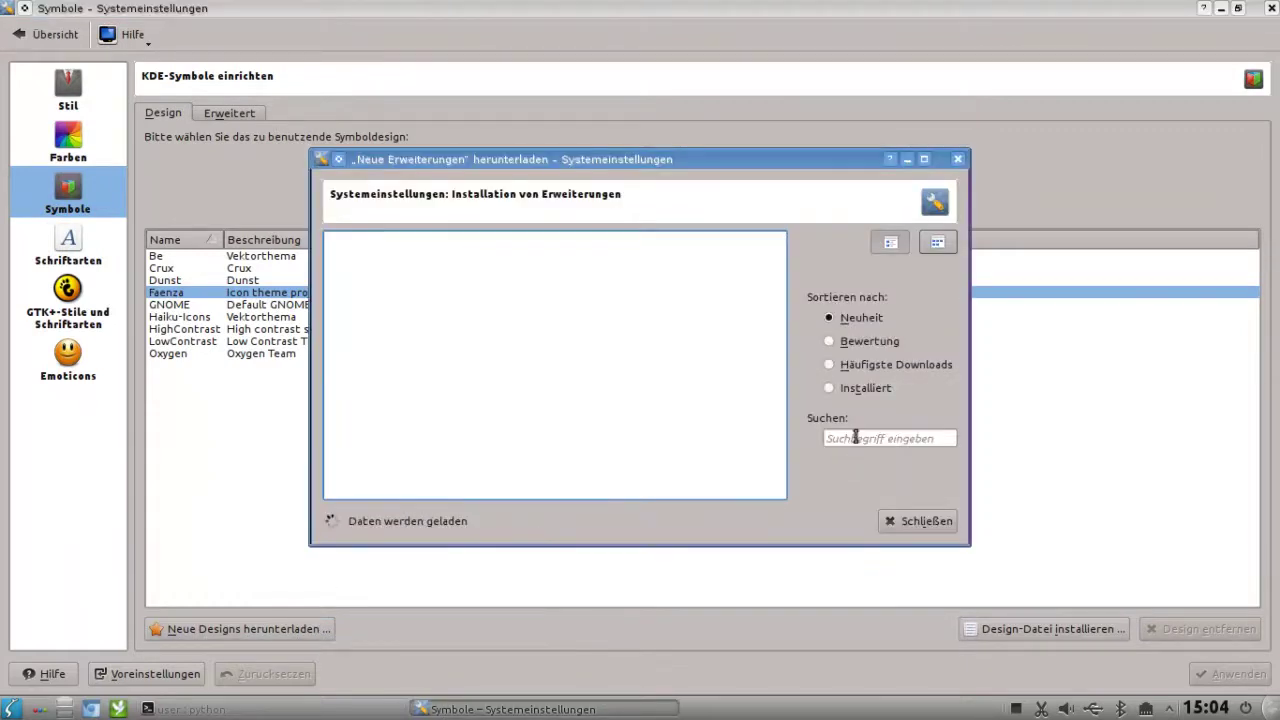
click(855, 437)
text(c)
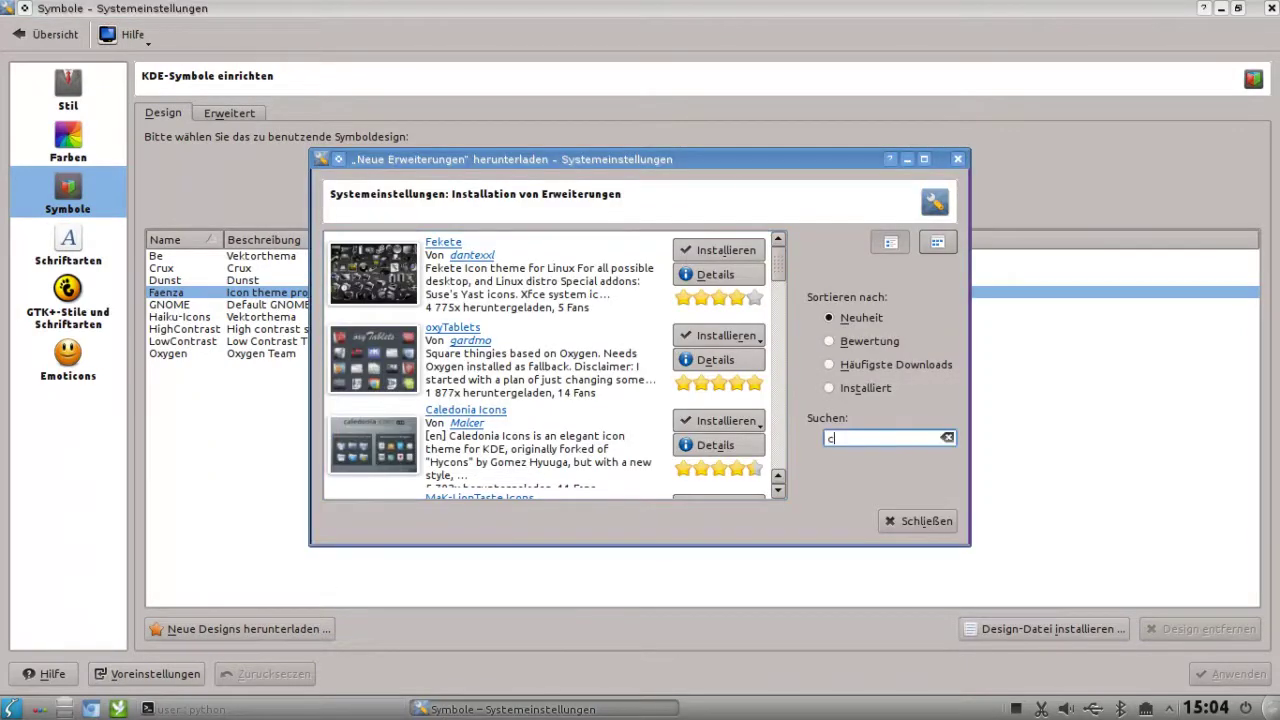
text(rystal)
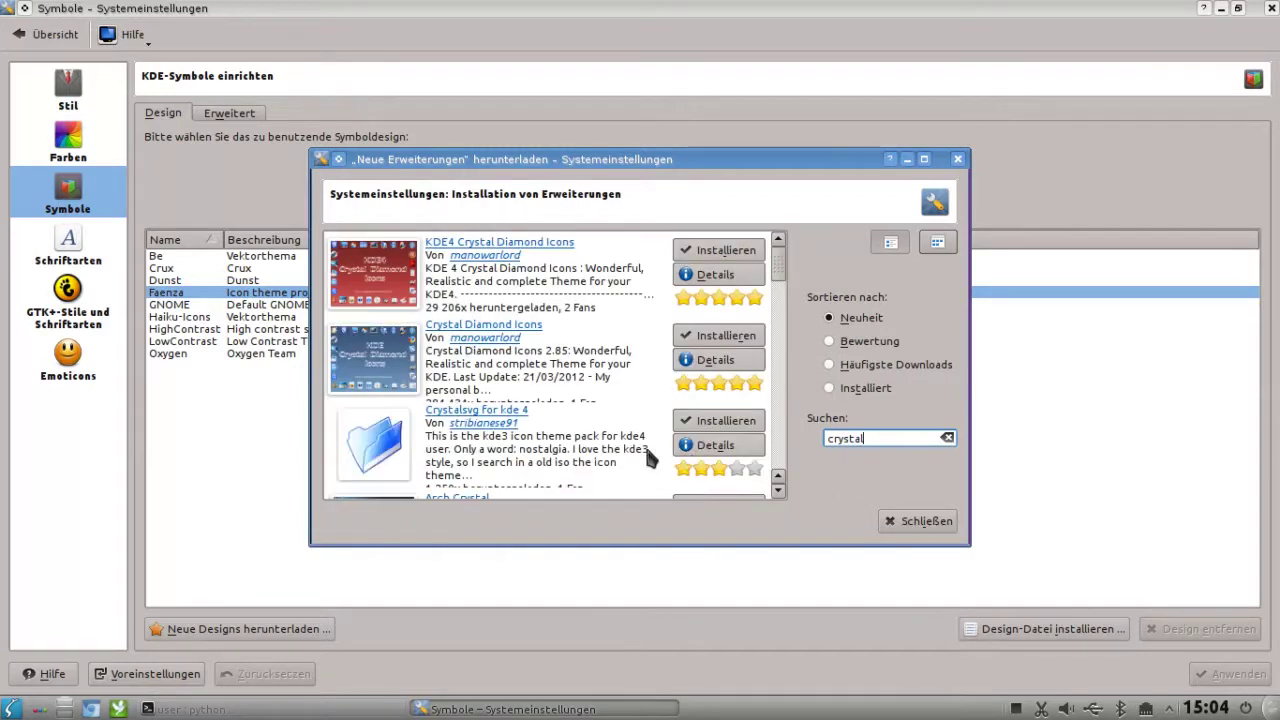
click(920, 521)
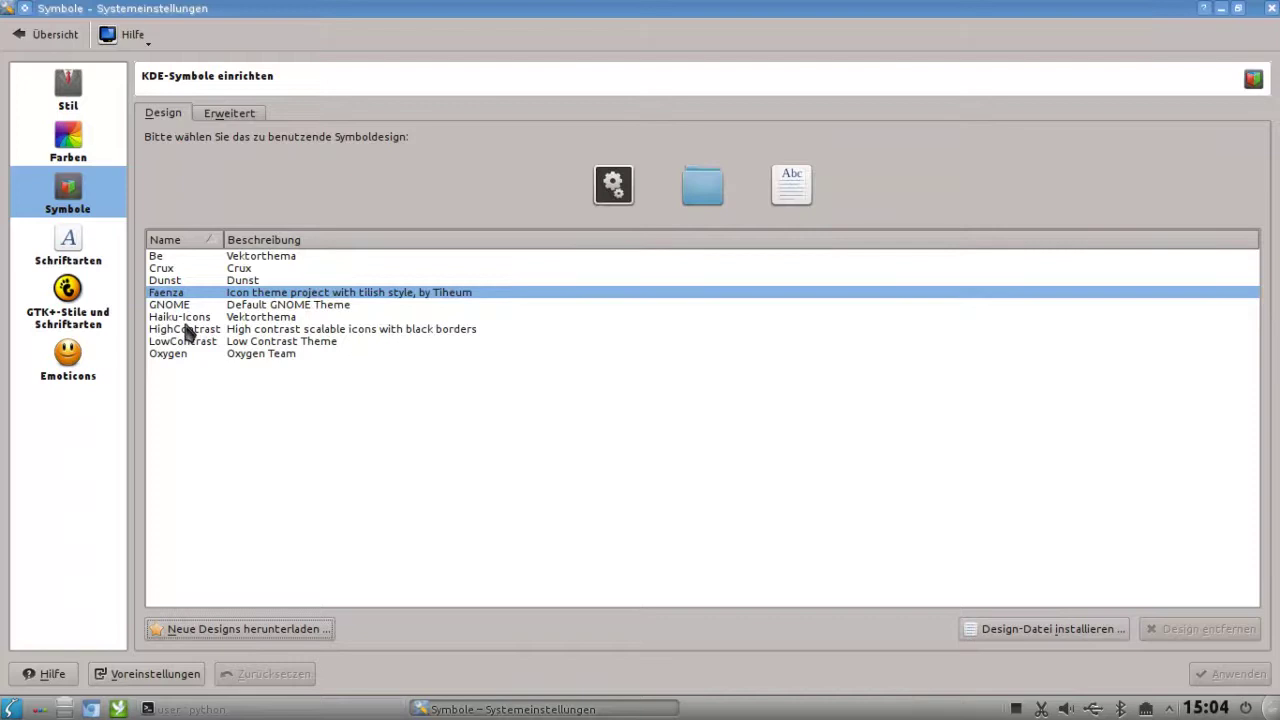
- Review the window decorations and the Zeigerdesigns under Erscheinungsbild der Arbeitsfläche
click(22, 46)
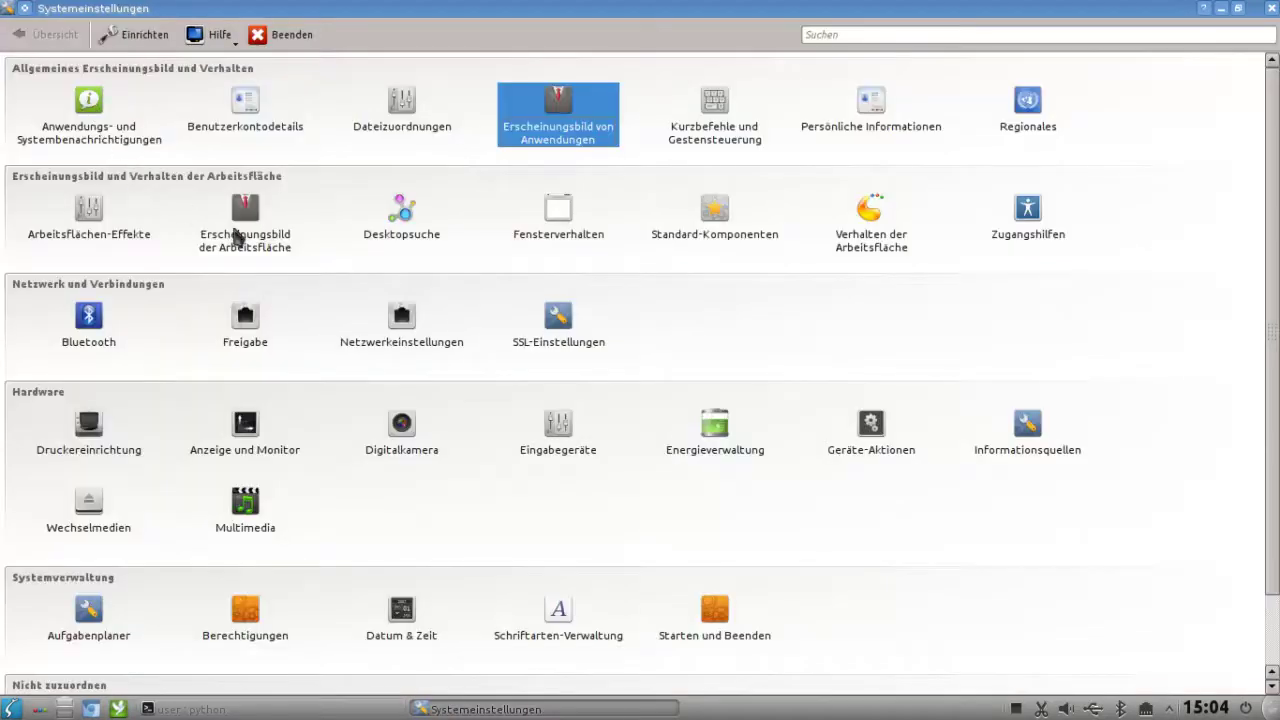
click(254, 246)
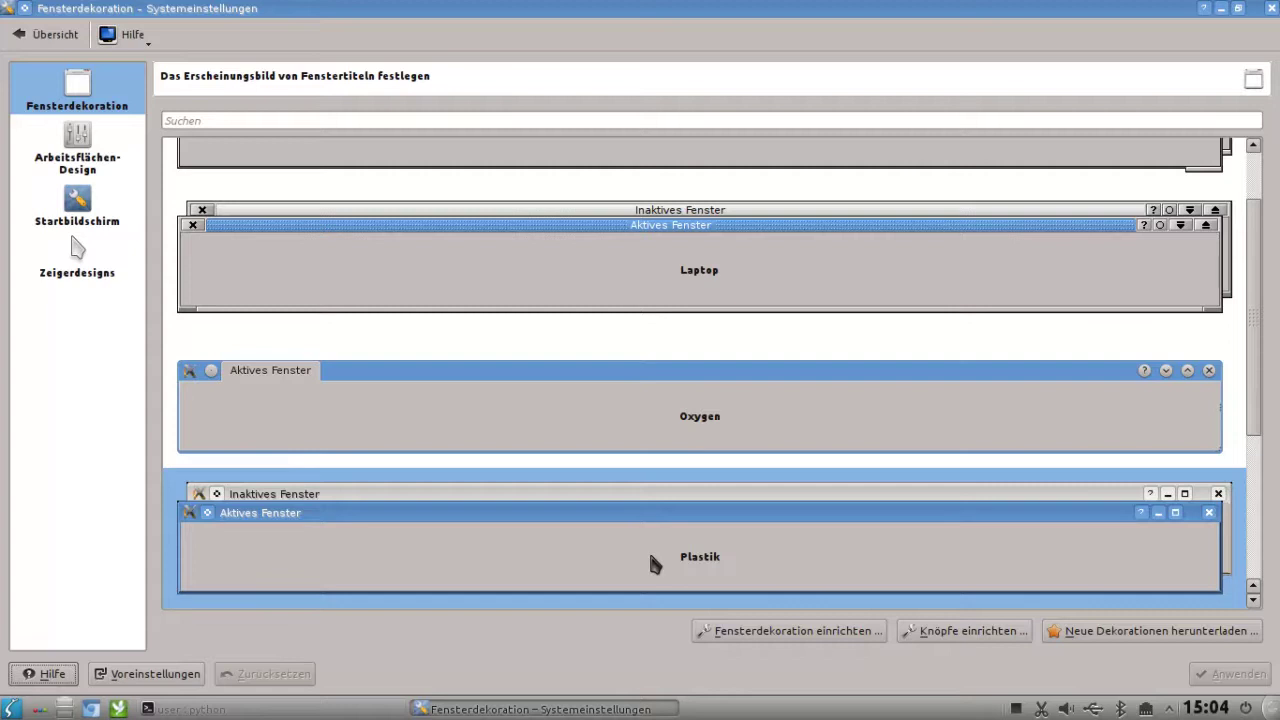
click(85, 270)
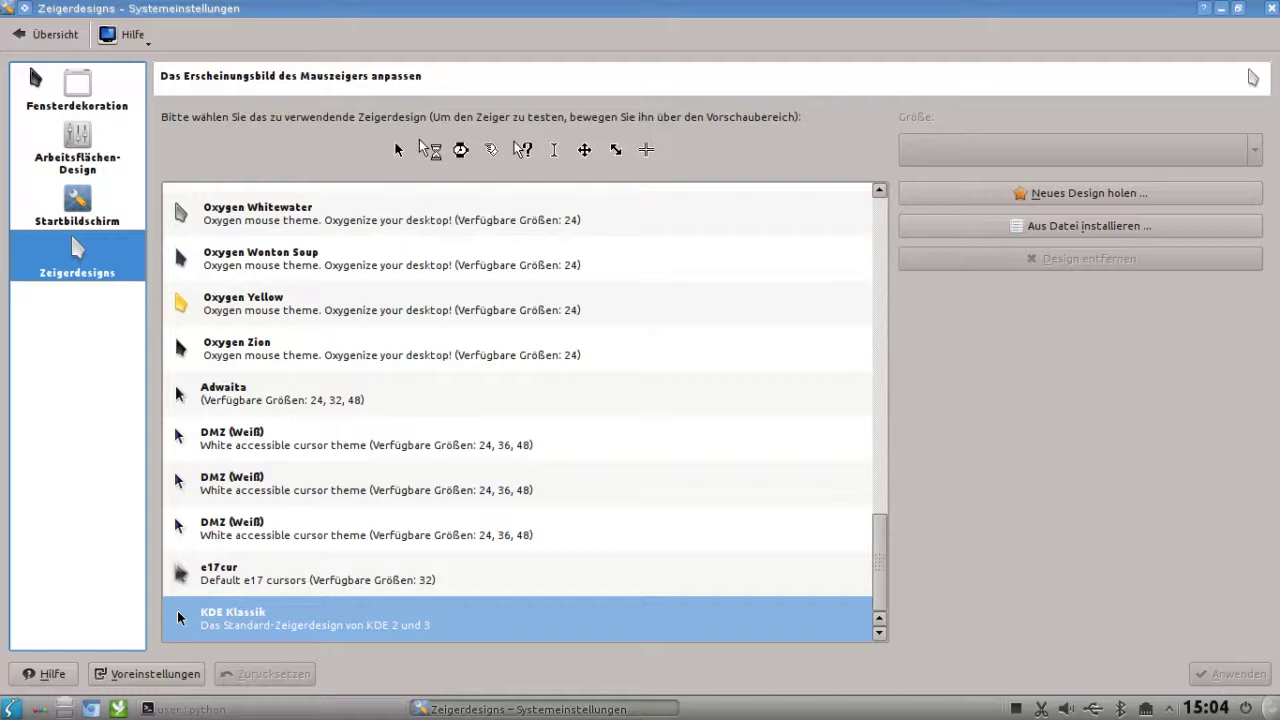
- Preview the Simple and SimpleSmall splash screens and look through the downloadable splash screen designs
click(80, 228)
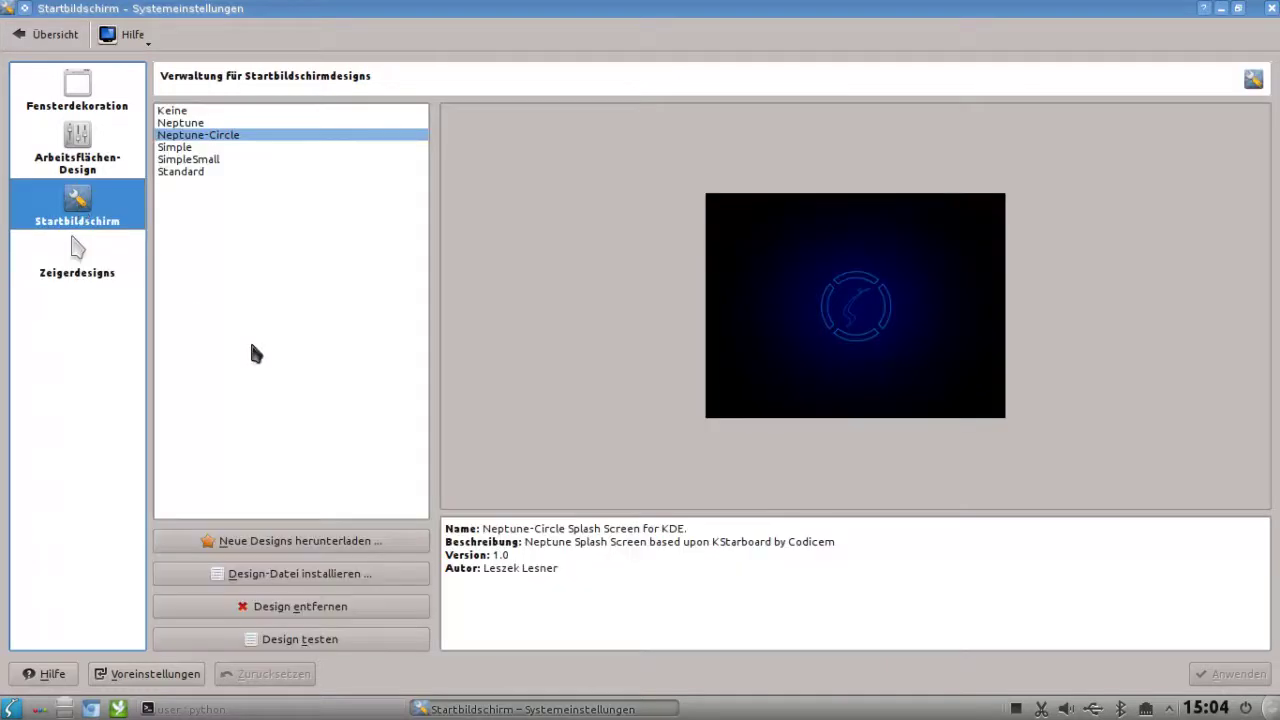
click(205, 149)
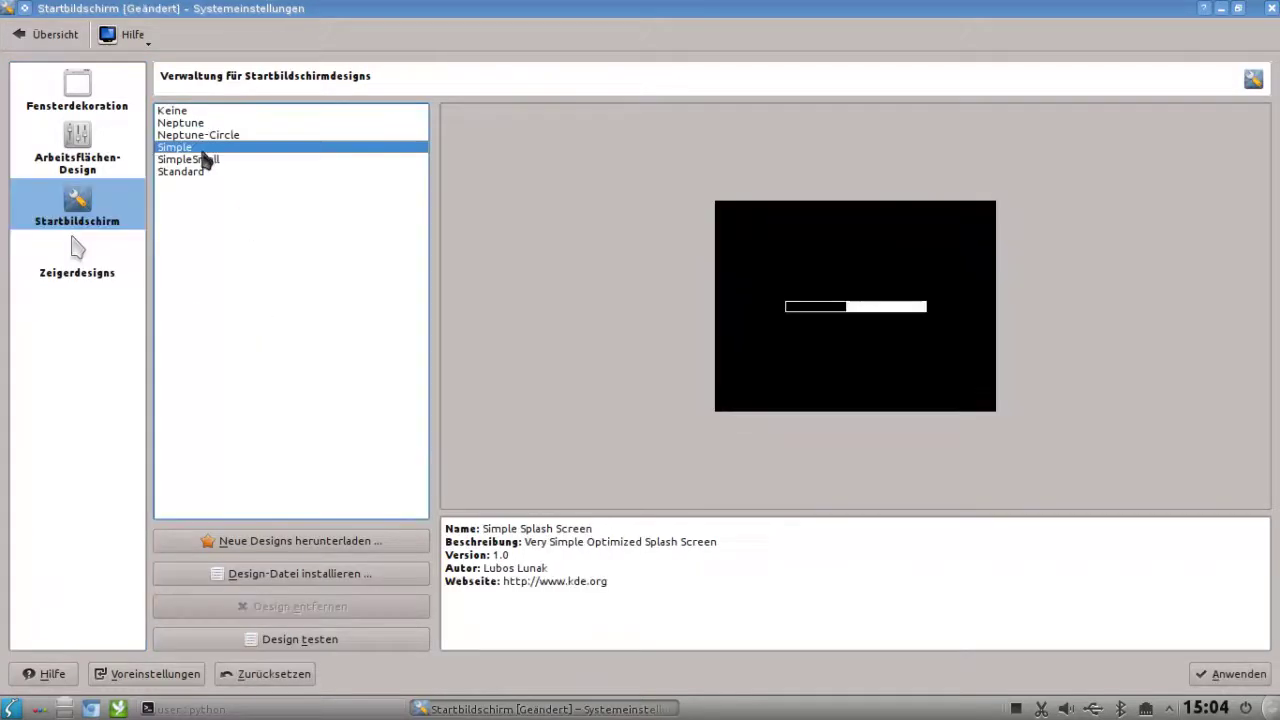
click(215, 162)
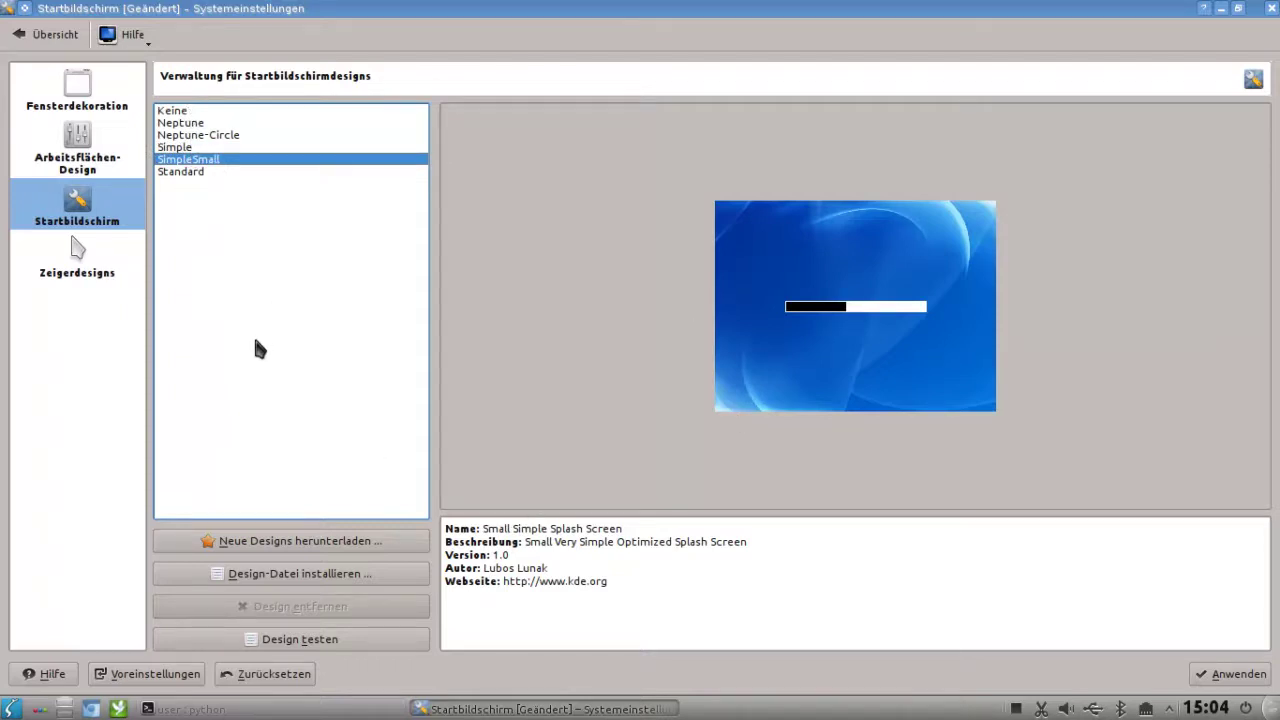
click(293, 540)
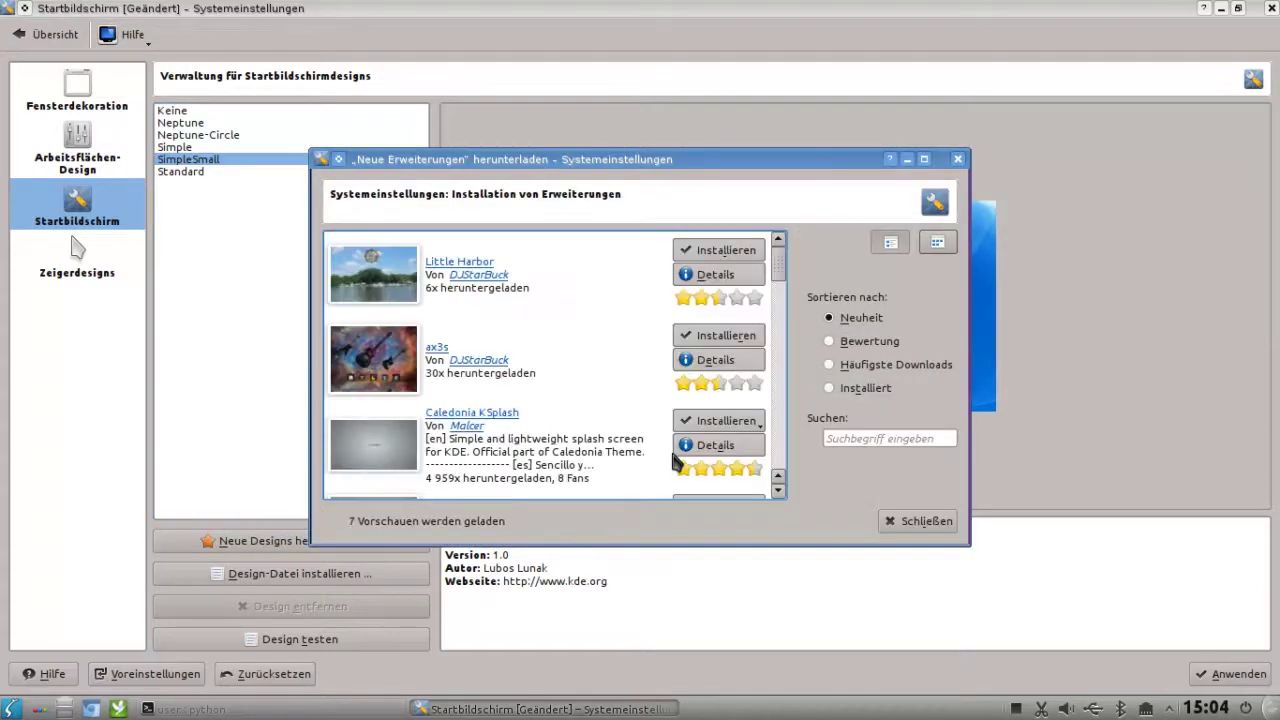
click(895, 528)
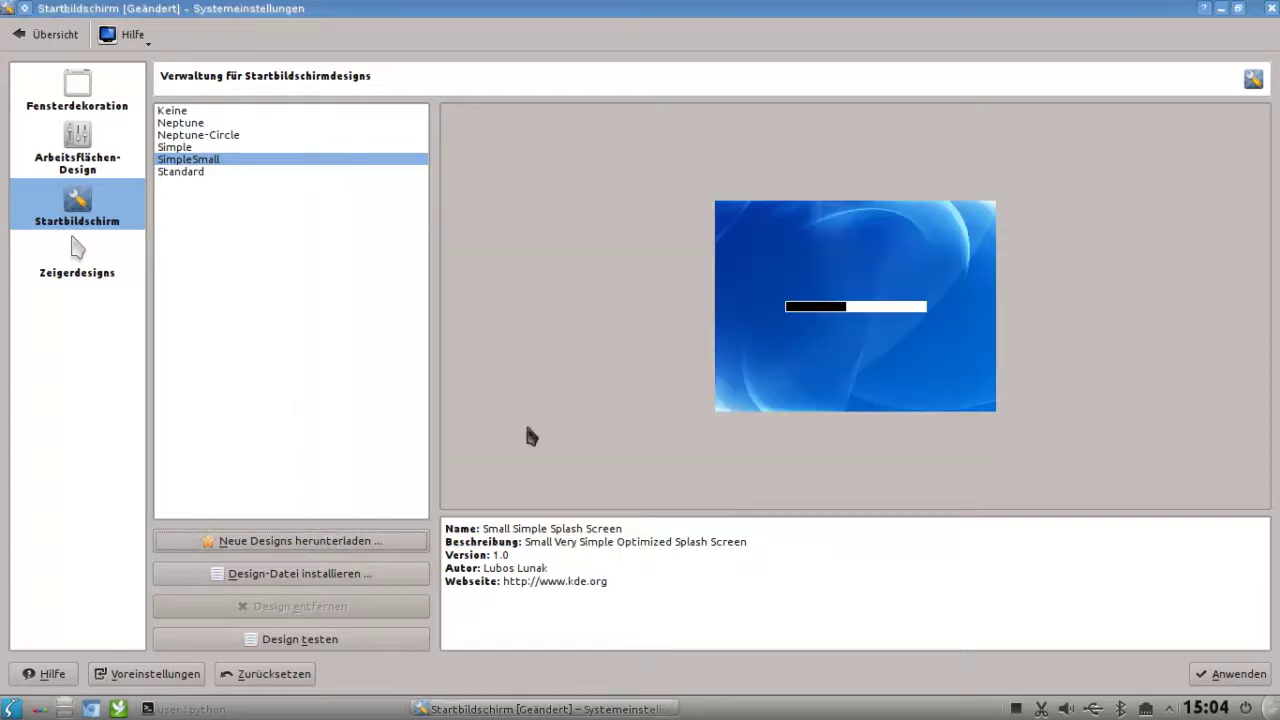
- Discard the pending splash screen change and review the Arbeitsflächen-Effekte and Desktopsuche settings
click(42, 34)
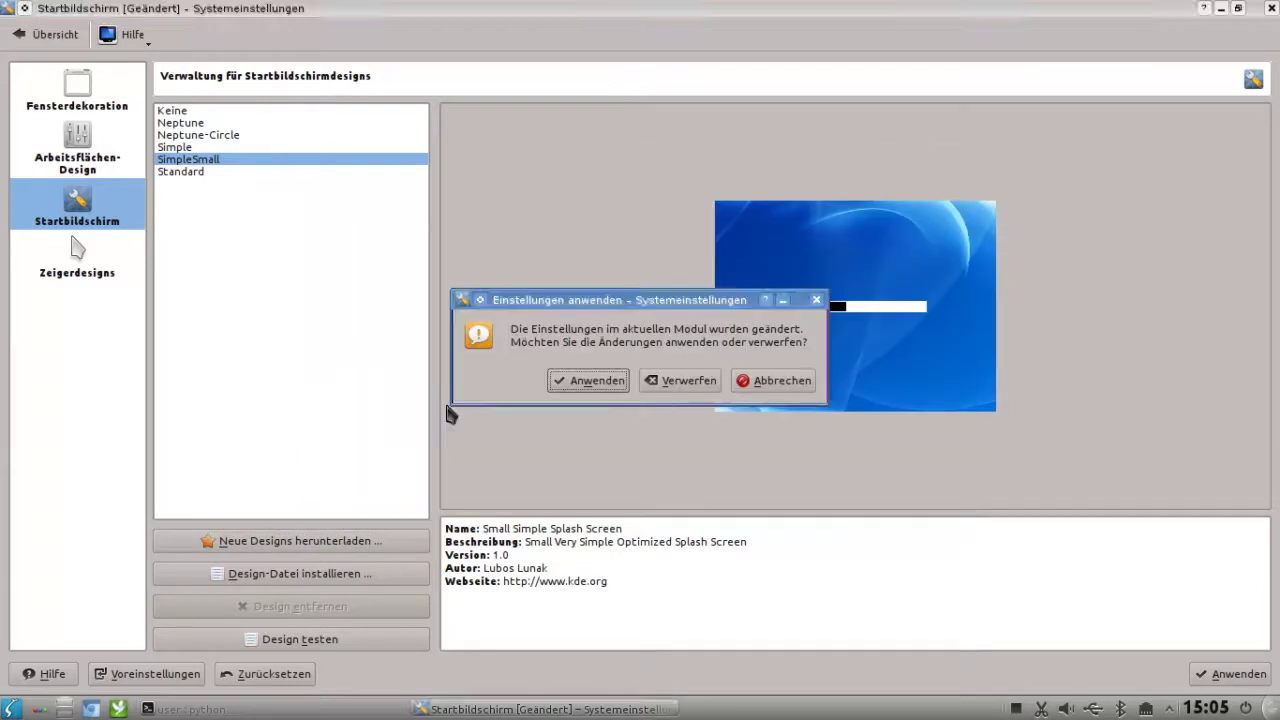
click(666, 381)
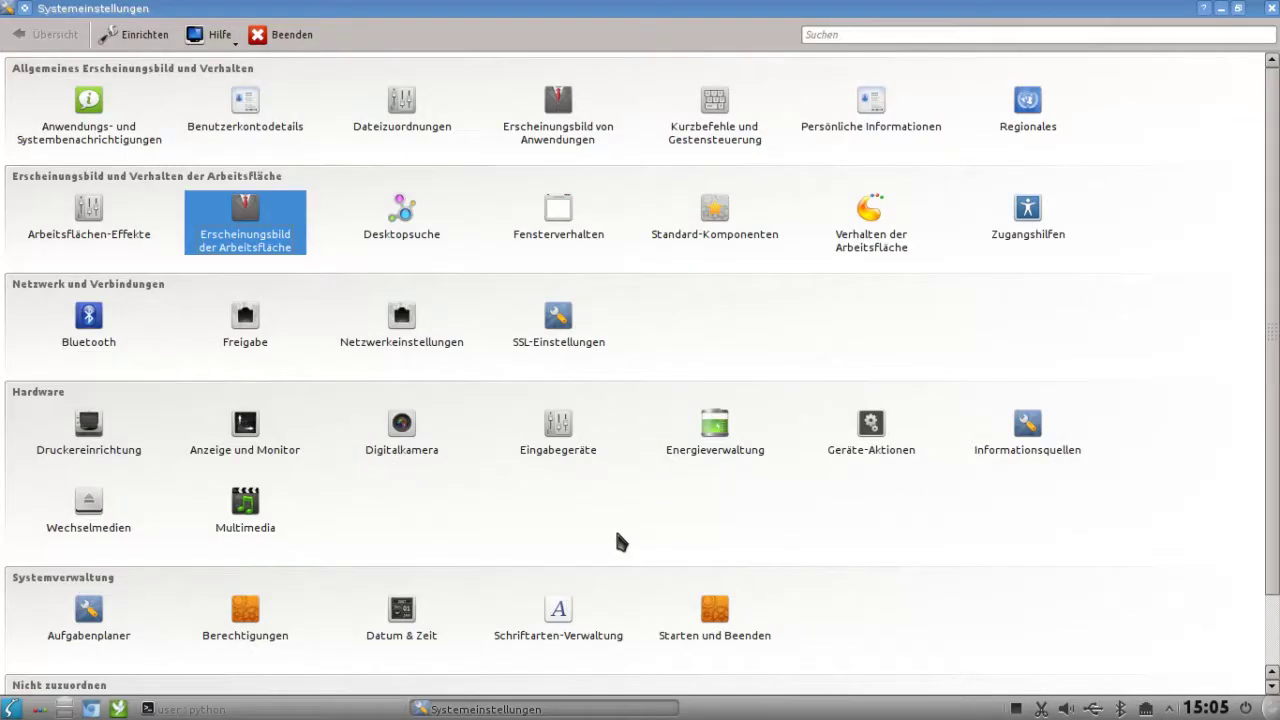
click(108, 229)
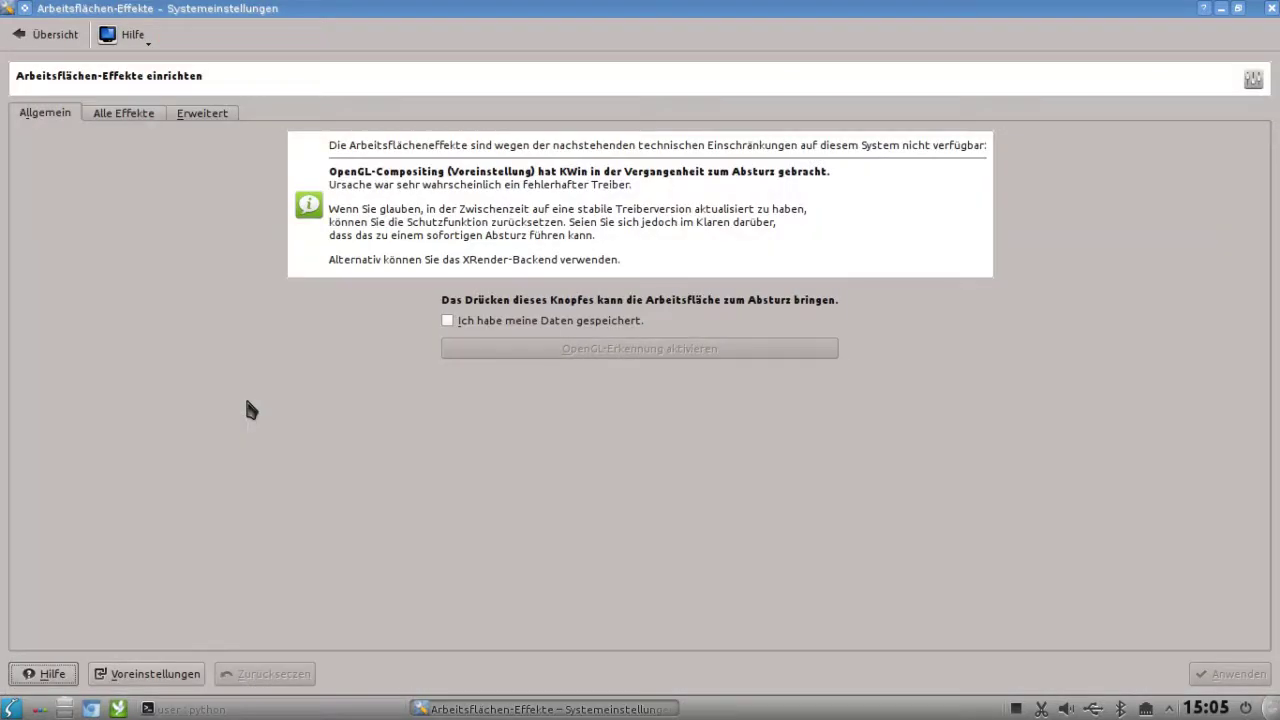
click(30, 36)
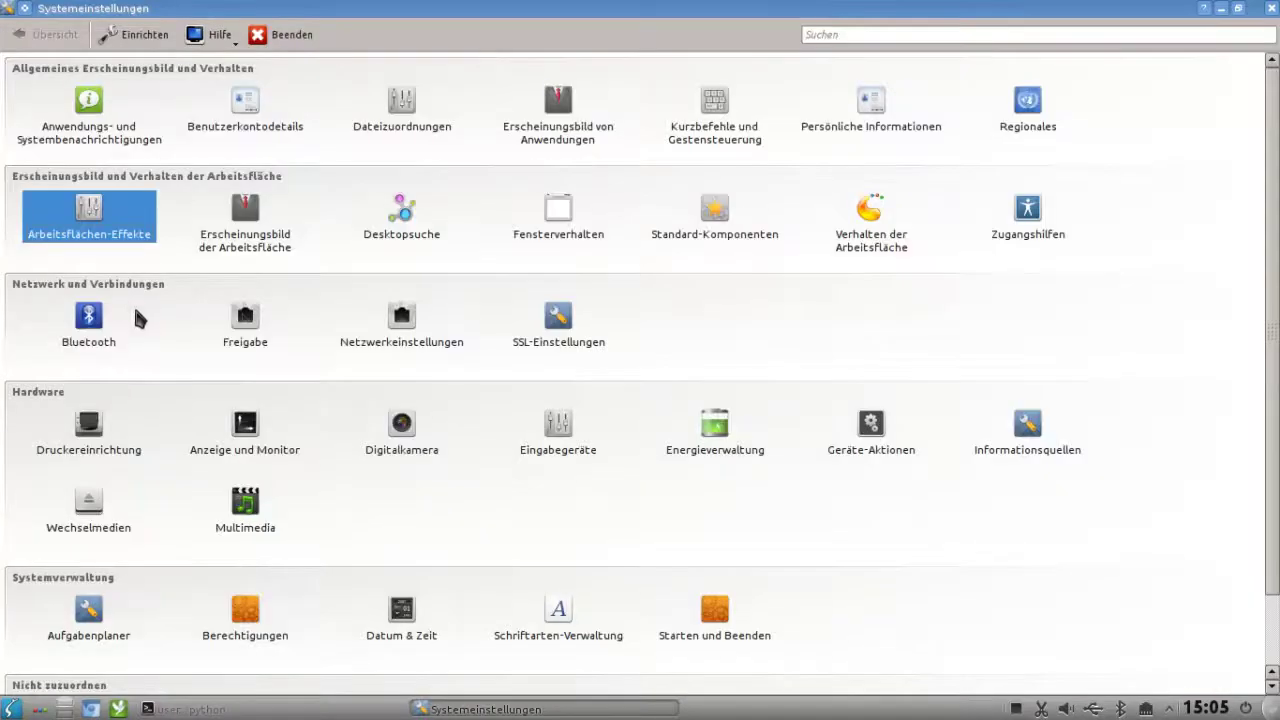
click(405, 220)
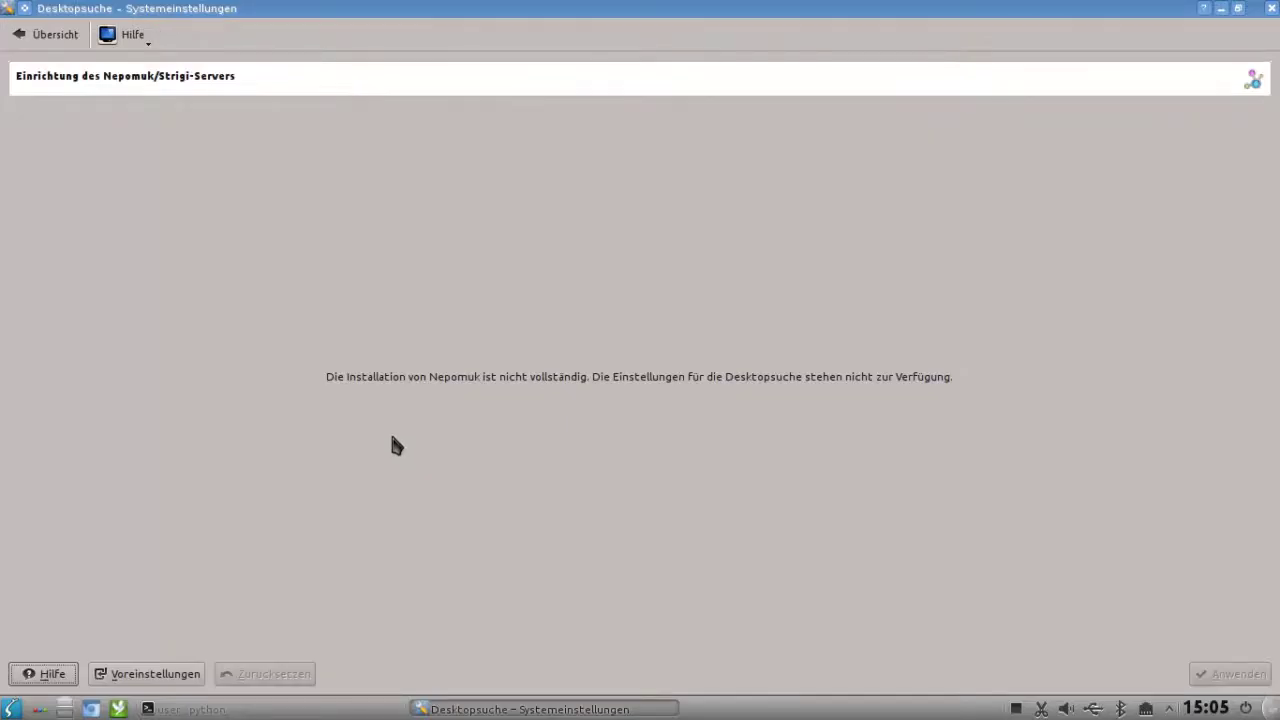
click(30, 36)
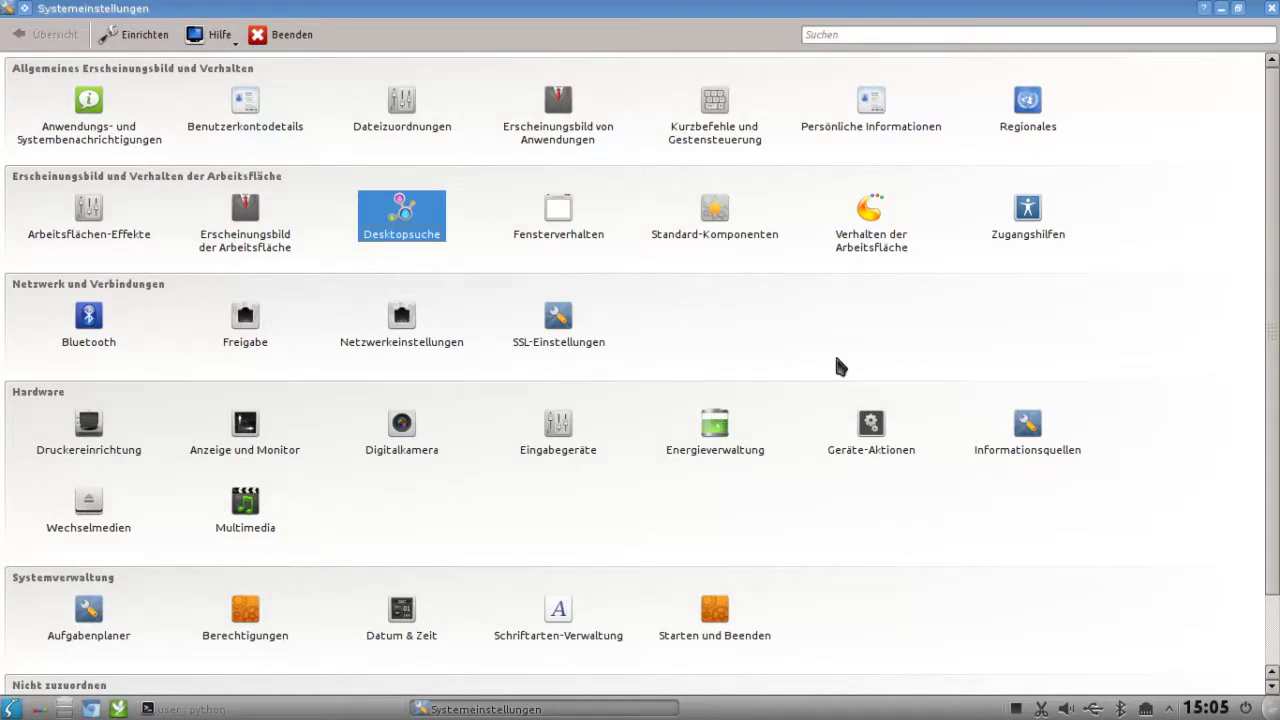
- Check the default Dateimanager under Standard-Komponenten and open the Persönlicher Ordner (/home/user) from the application launcher
click(728, 240)
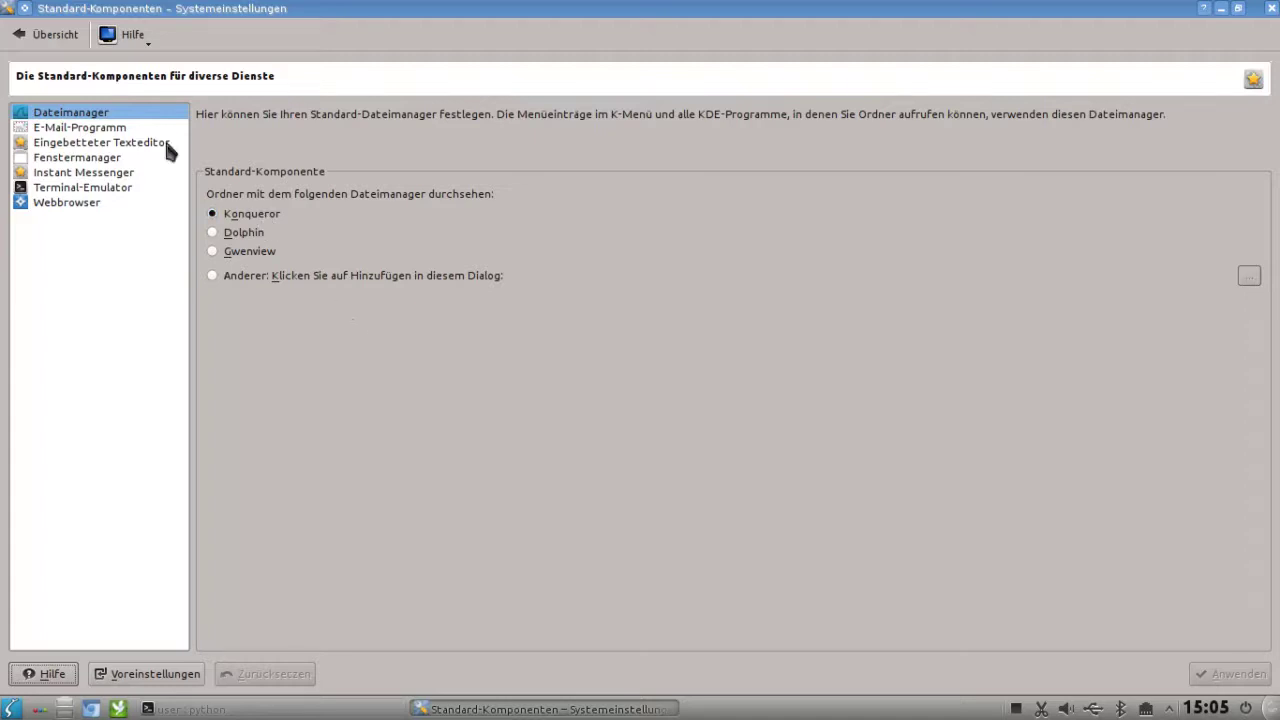
click(12, 708)
mouse_move(103, 646)
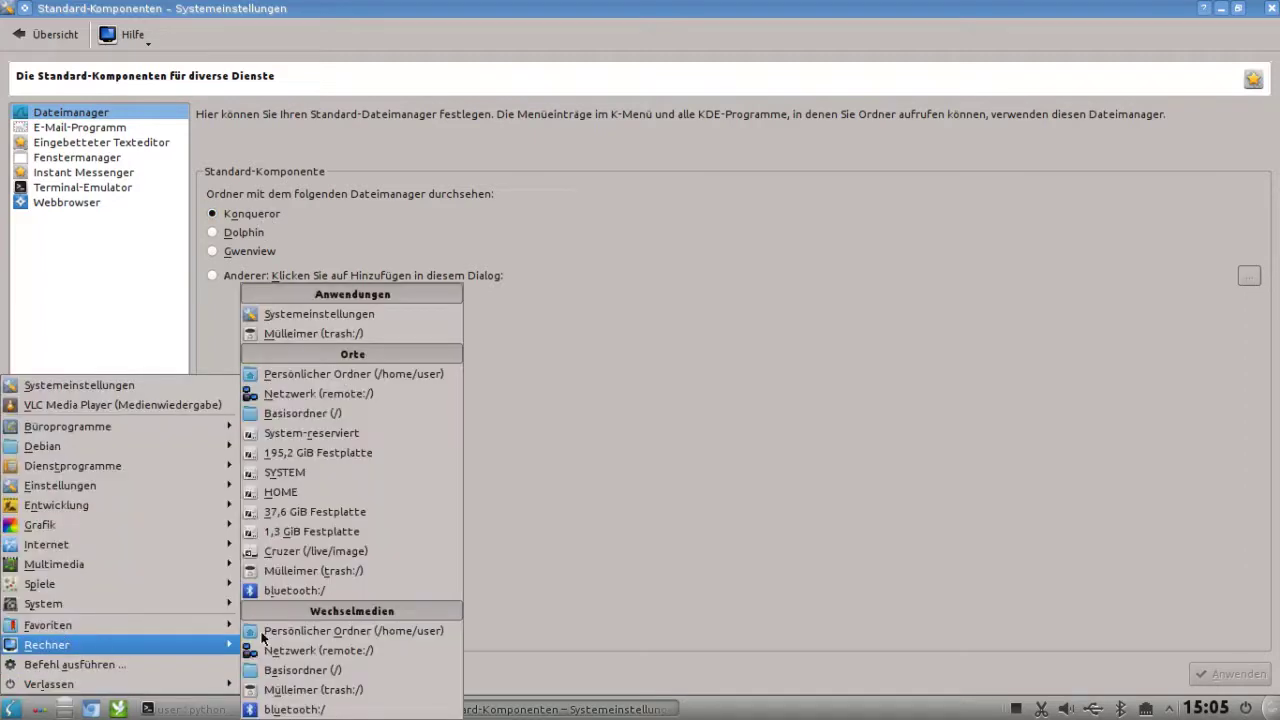
click(320, 374)
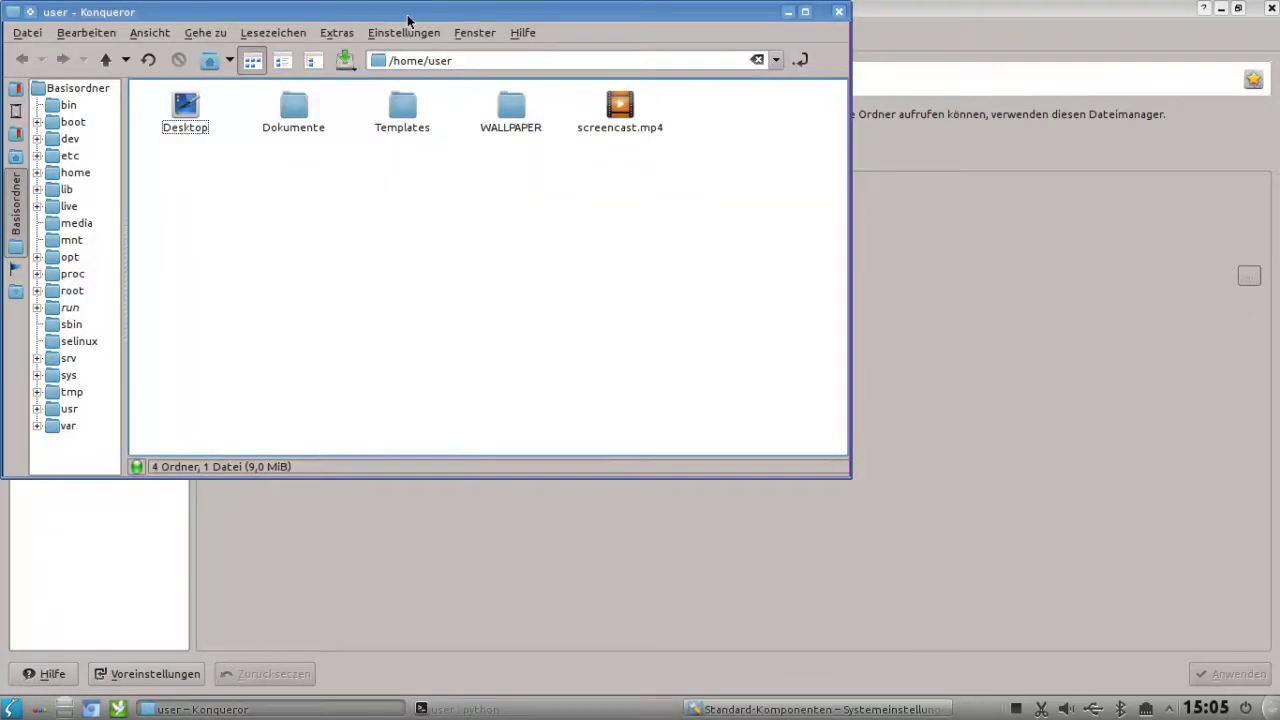
drag(409, 18, 542, 133)
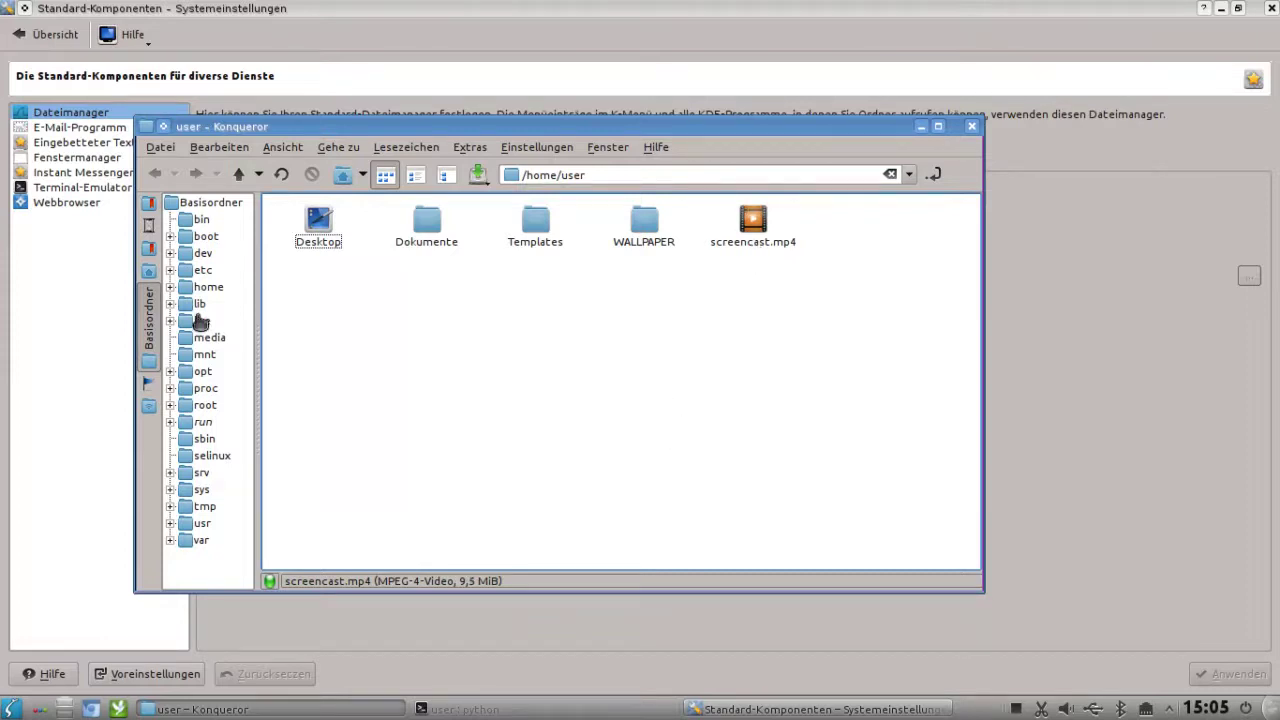
- Widen Konqueror's sidebar and look through its Orte, KDE-Dienste, Netzwerk and Basisordner views
click(148, 271)
drag(258, 332, 290, 325)
click(148, 248)
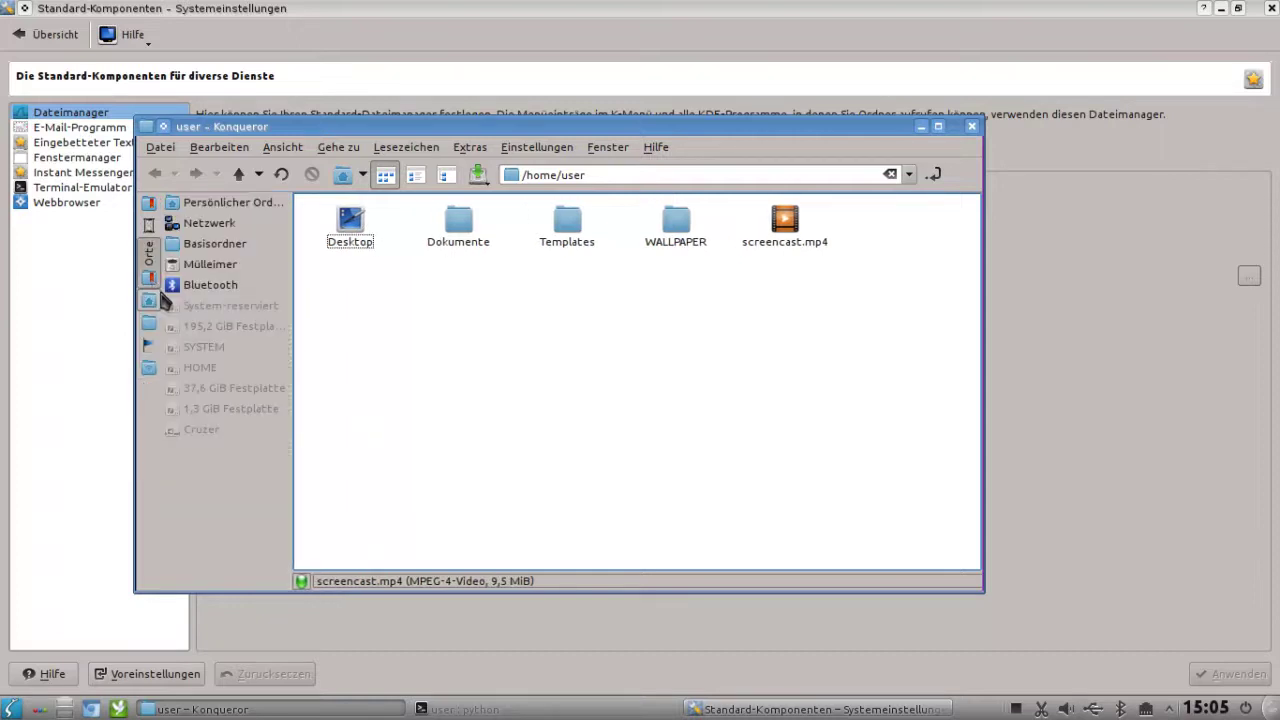
click(149, 350)
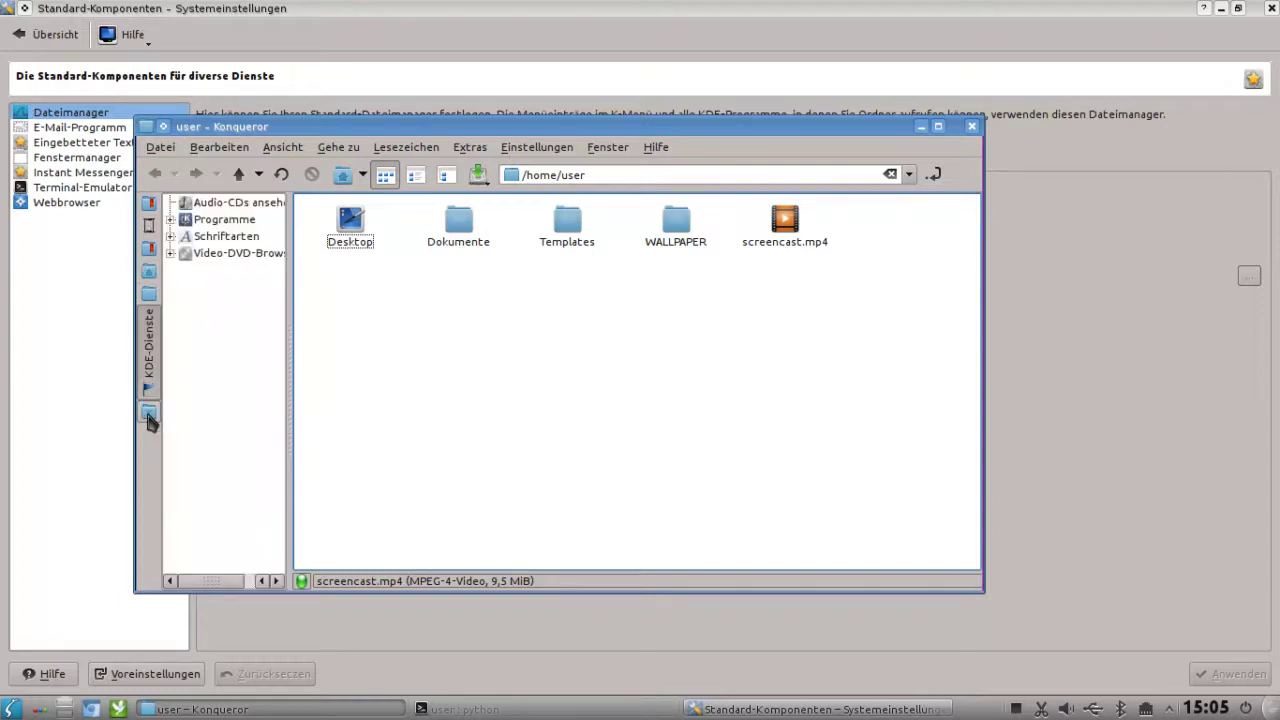
click(148, 411)
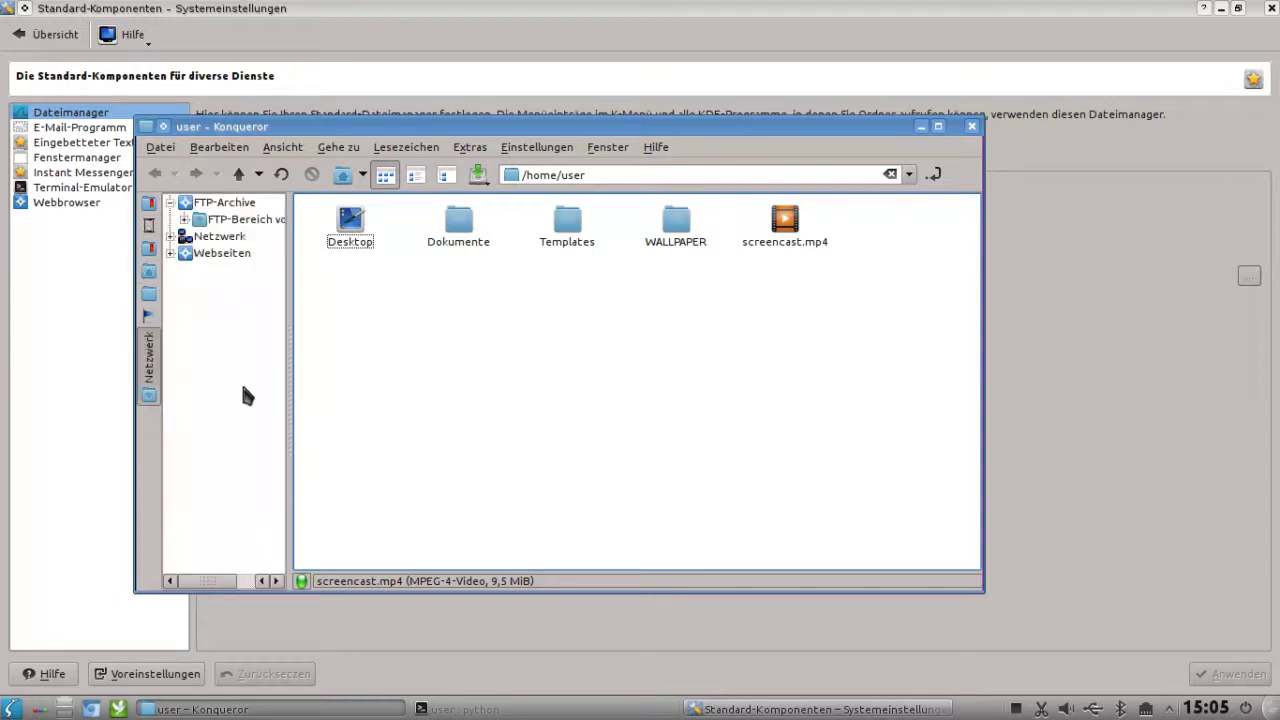
click(150, 295)
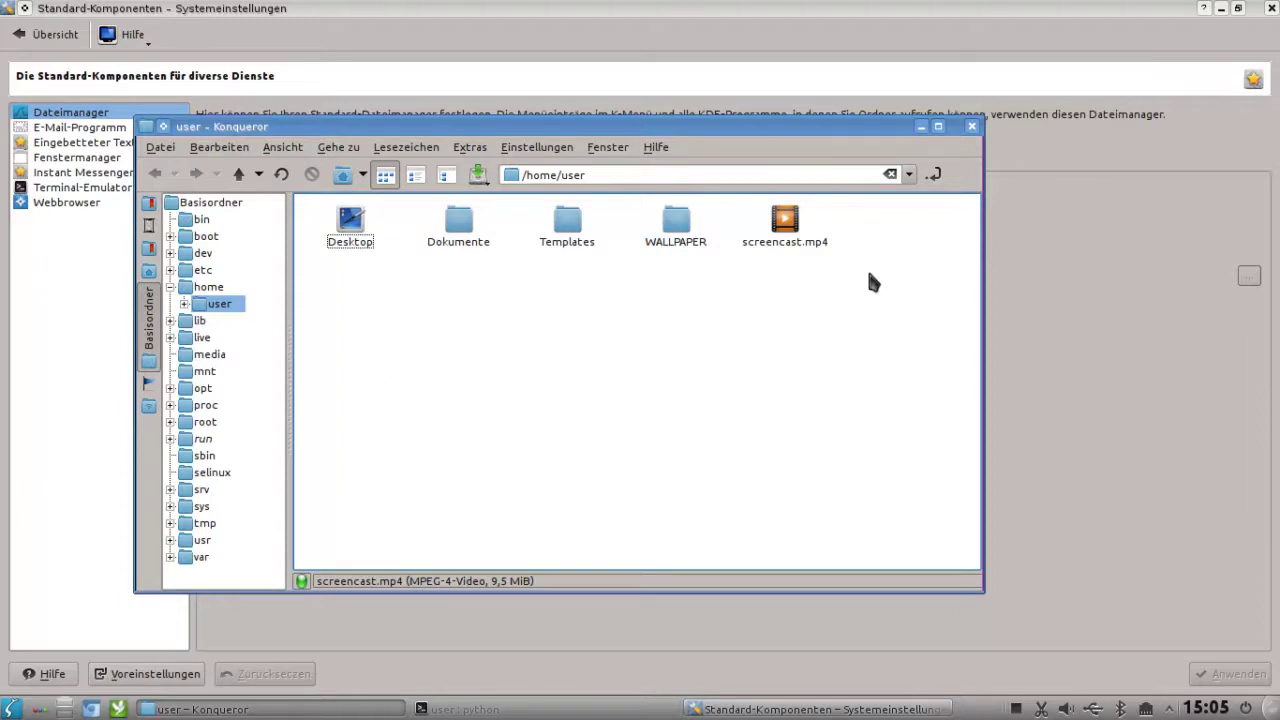
- Close the Konqueror window and quit Systemeinstellungen
click(968, 130)
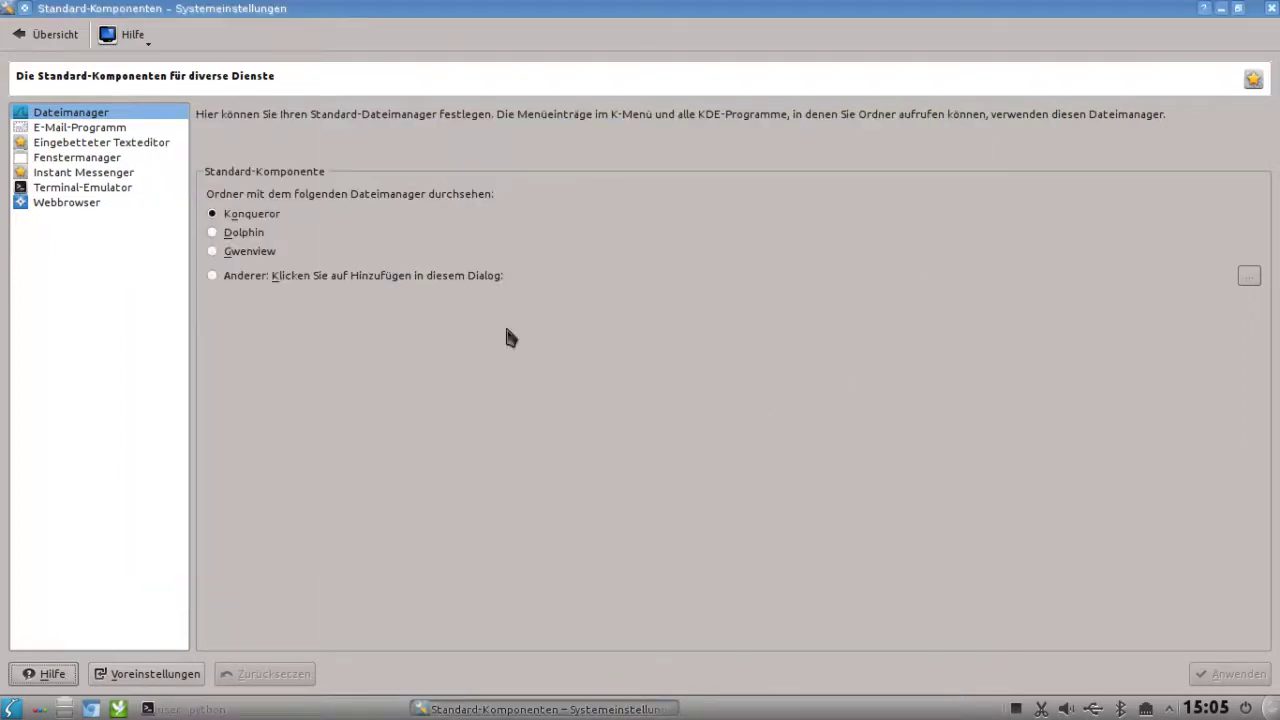
click(45, 34)
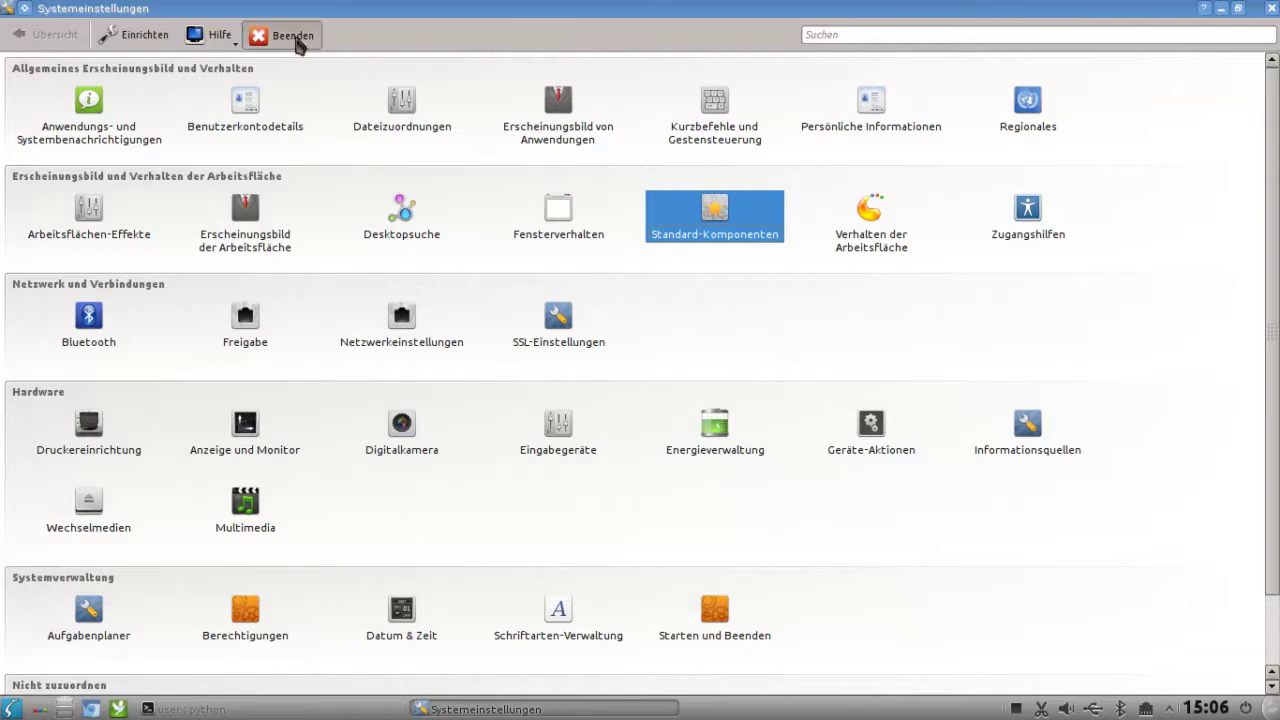
click(296, 37)
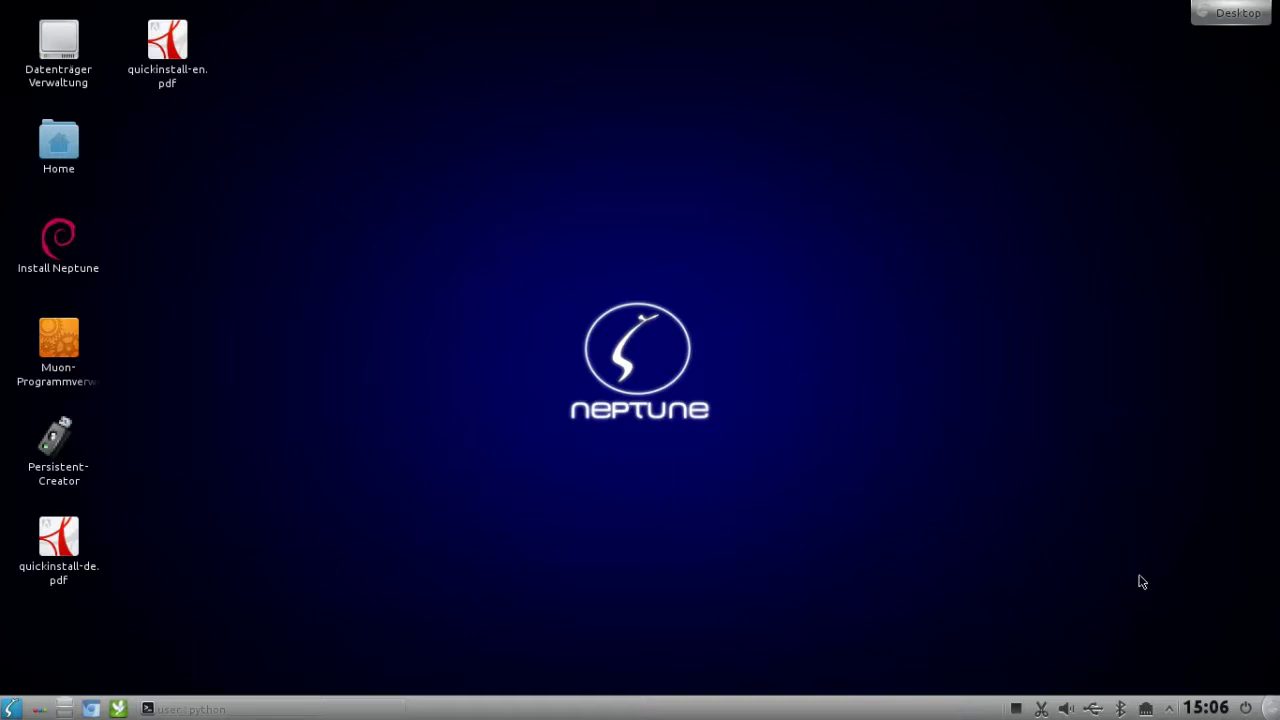
- Open the settings for Benachrichtigungen from the hidden system tray entries, review the Informationen options and close the dialog
click(1170, 709)
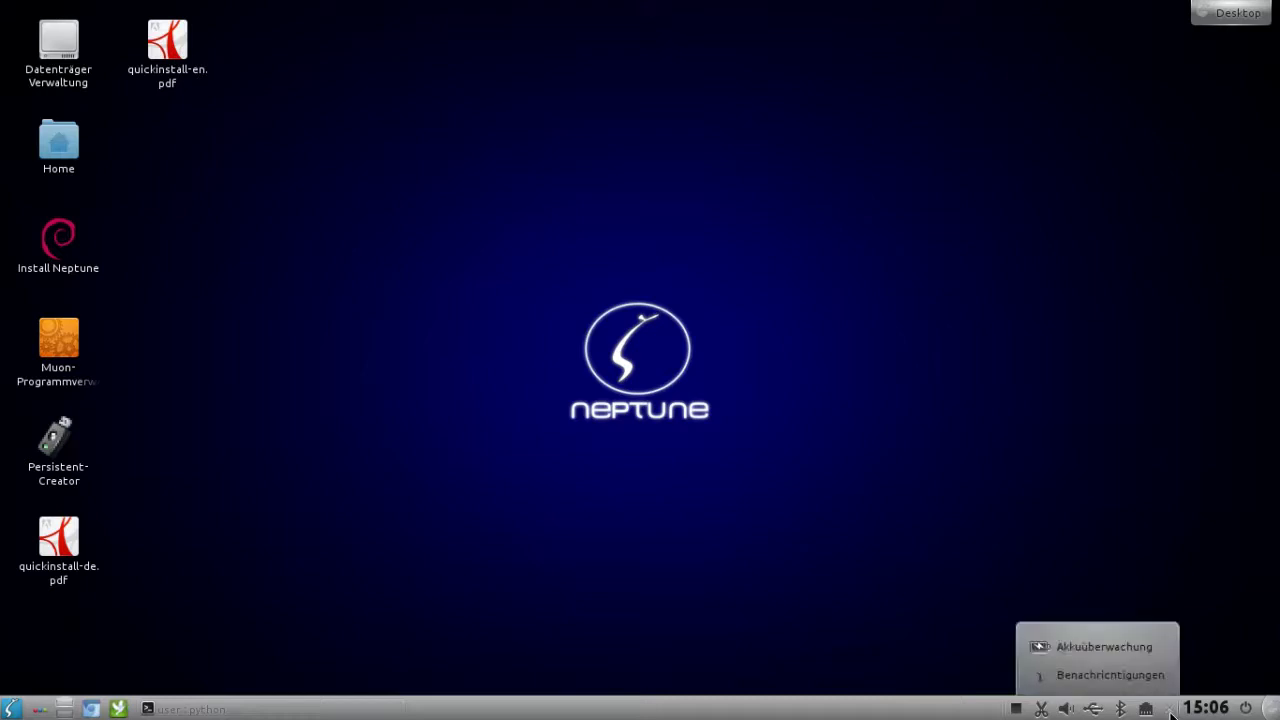
right_click(1105, 667)
click(1100, 614)
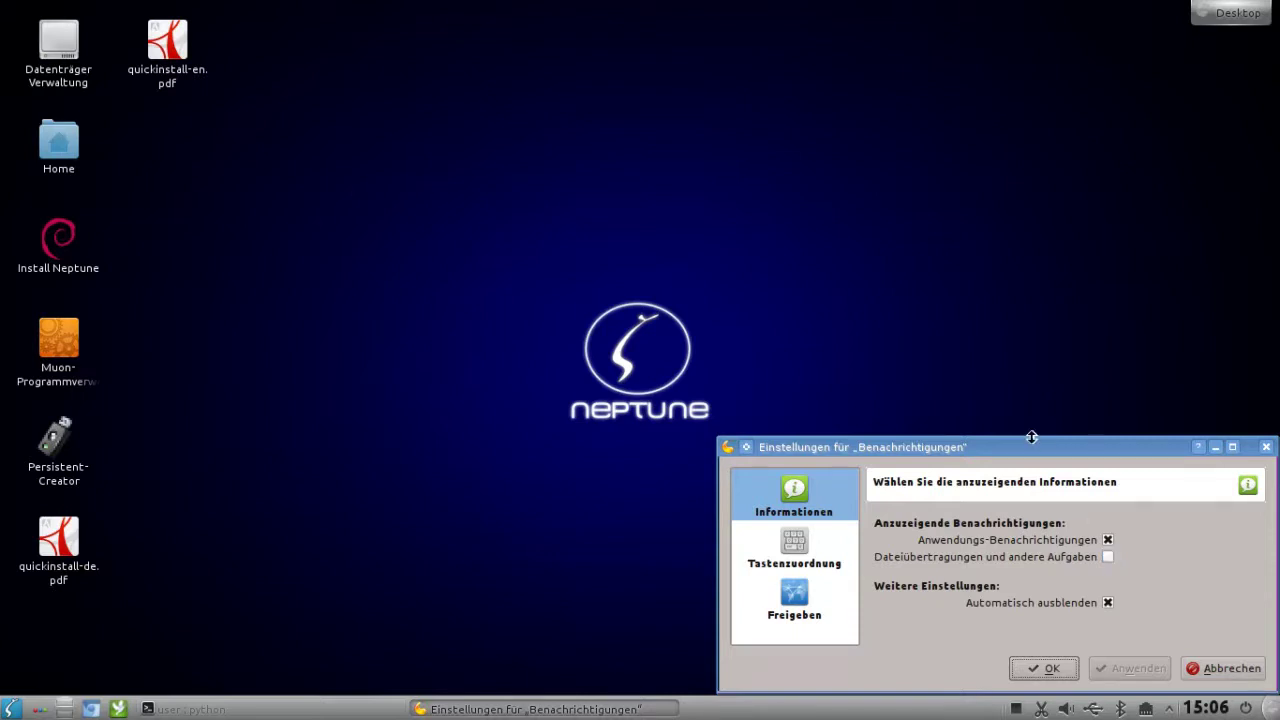
drag(1000, 414, 953, 361)
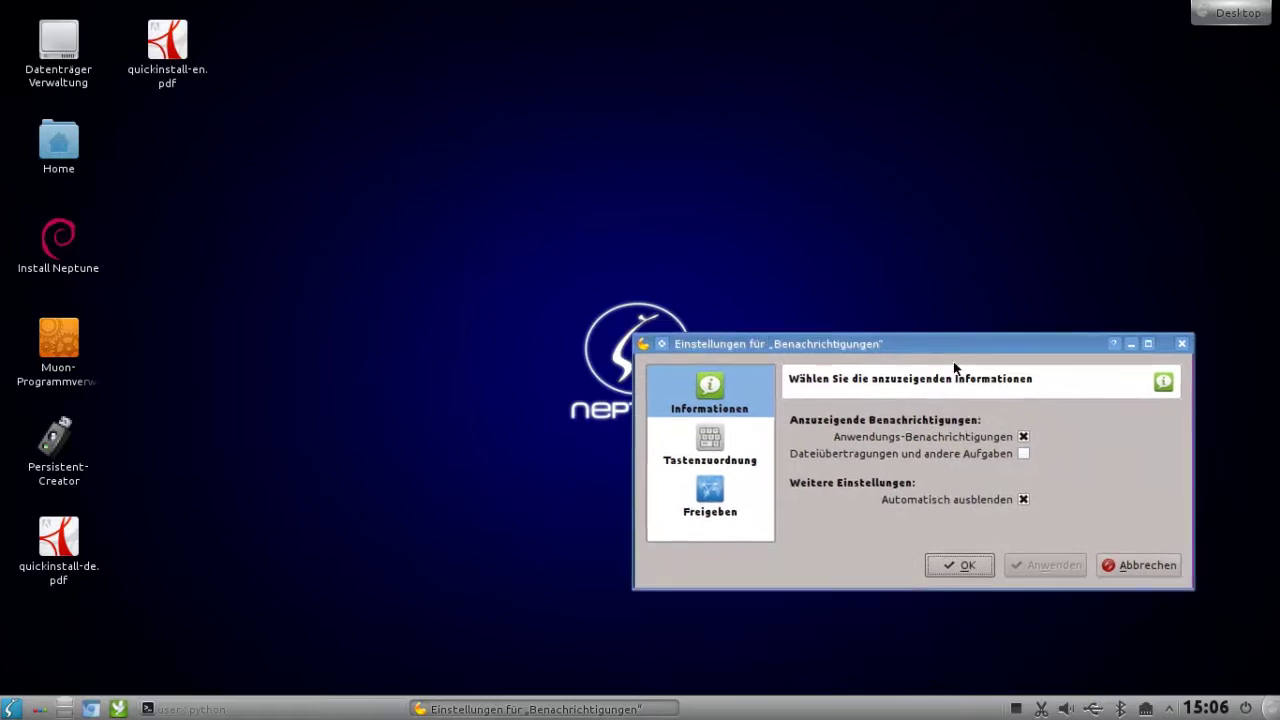
click(939, 567)
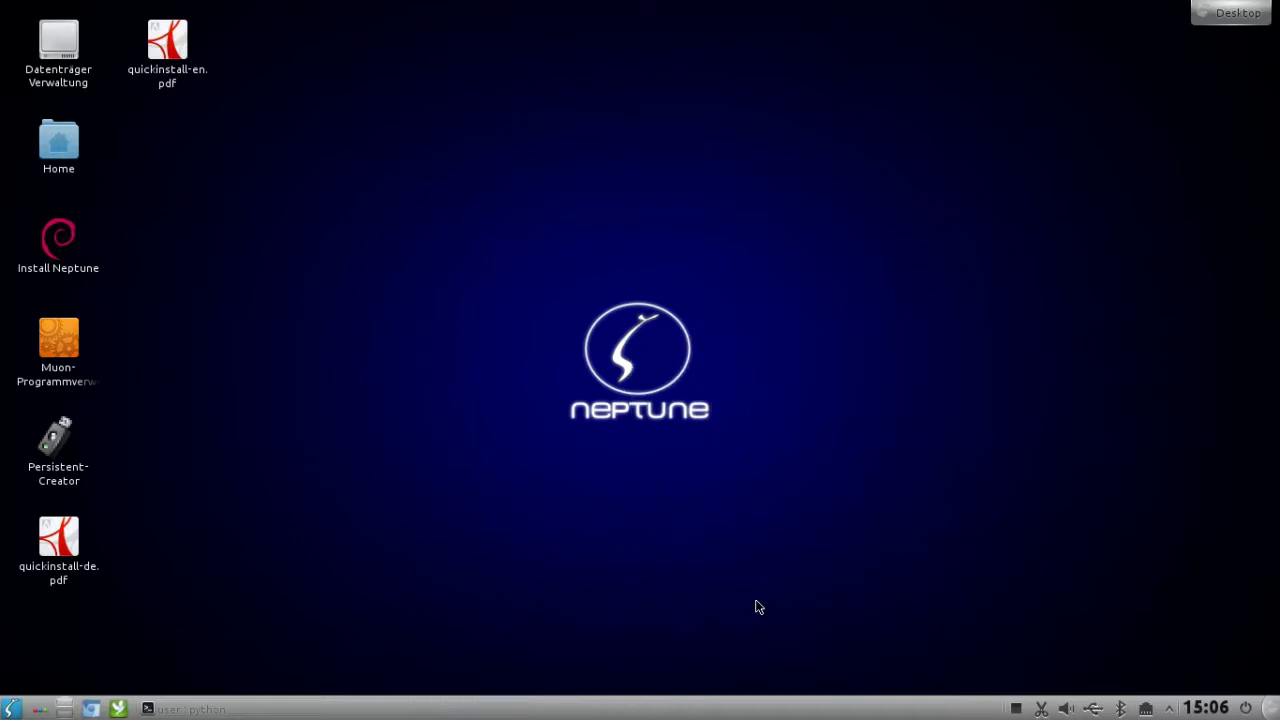